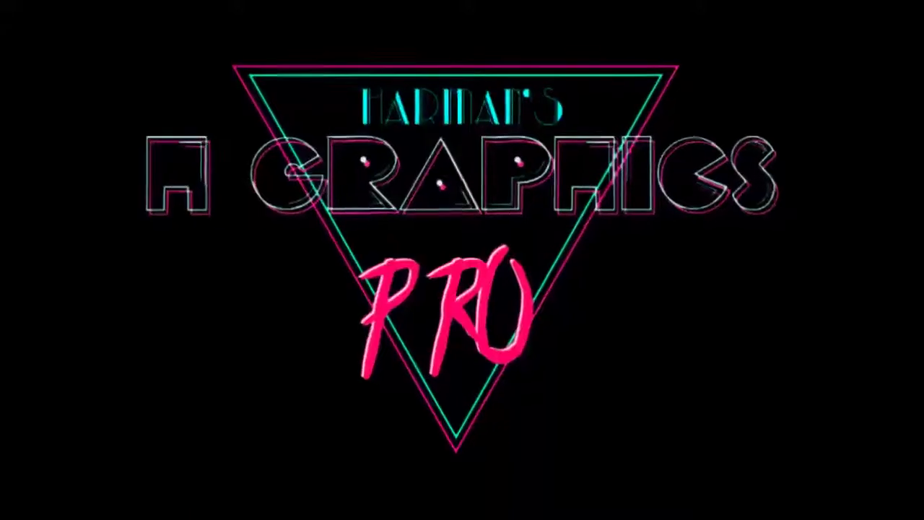
# Step: Start the Crop tool on the Captain America image to widen its canvas leftward
pyautogui.press('c')
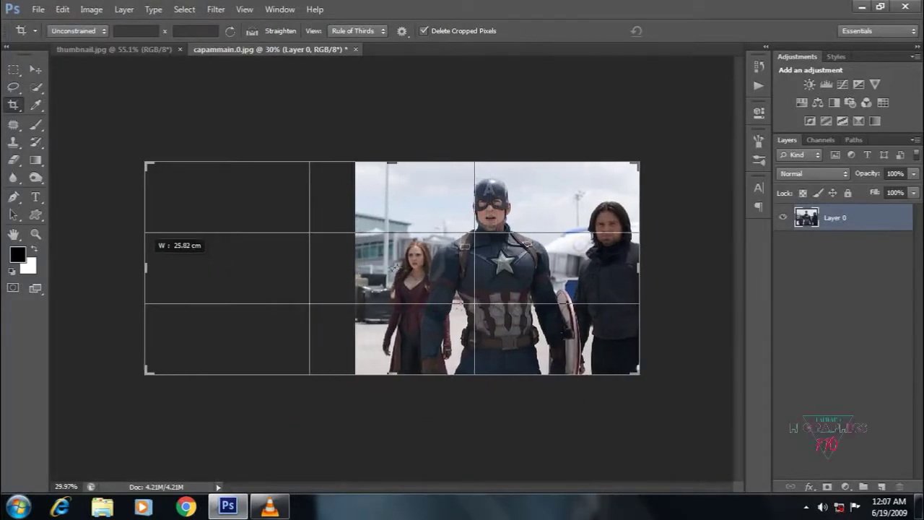
# Step: Extend the canvas left and paste the whole thumbnail.jpg Matrix still in as a new layer
pyautogui.moveTo(251, 268); pyautogui.dragTo(156, 268)
pyautogui.press('Return')
pyautogui.press('v')
pyautogui.hotkey('ctrl', 'Tab')
pyautogui.hotkey('ctrl', 'a')
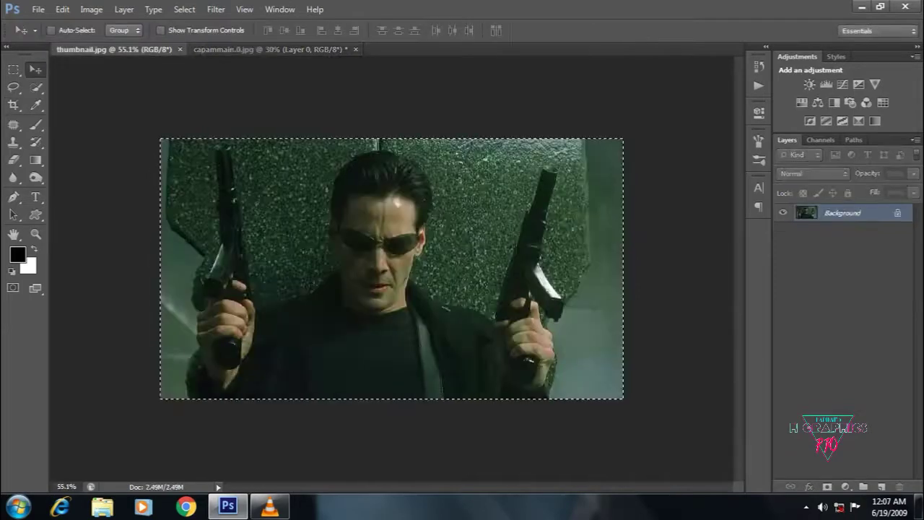
pyautogui.hotkey('ctrl', 'c')
pyautogui.hotkey('ctrl', 'Tab')
pyautogui.hotkey('ctrl', 'v')
# Step: Place the Matrix layer at the top-left, narrow it slightly, and make Layer 0 active
pyautogui.moveTo(348, 204); pyautogui.dragTo(217, 168)
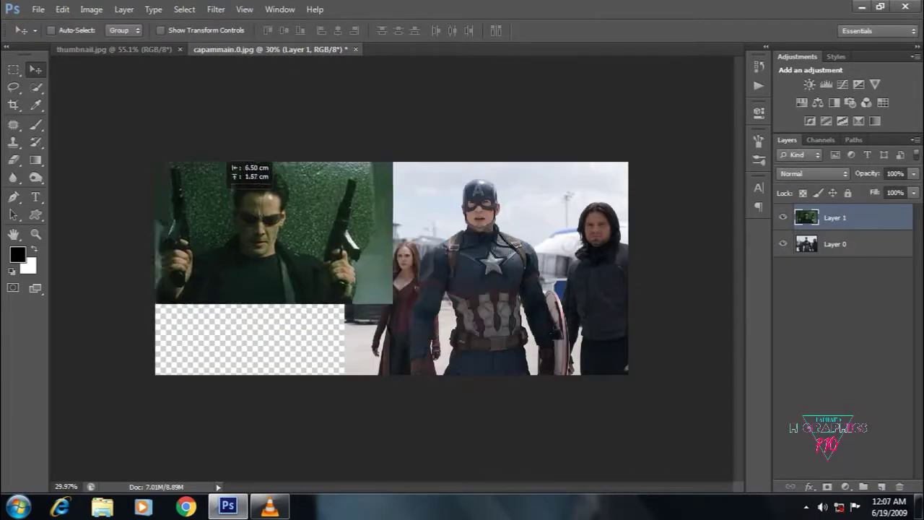
pyautogui.hotkey('ctrl', 't')
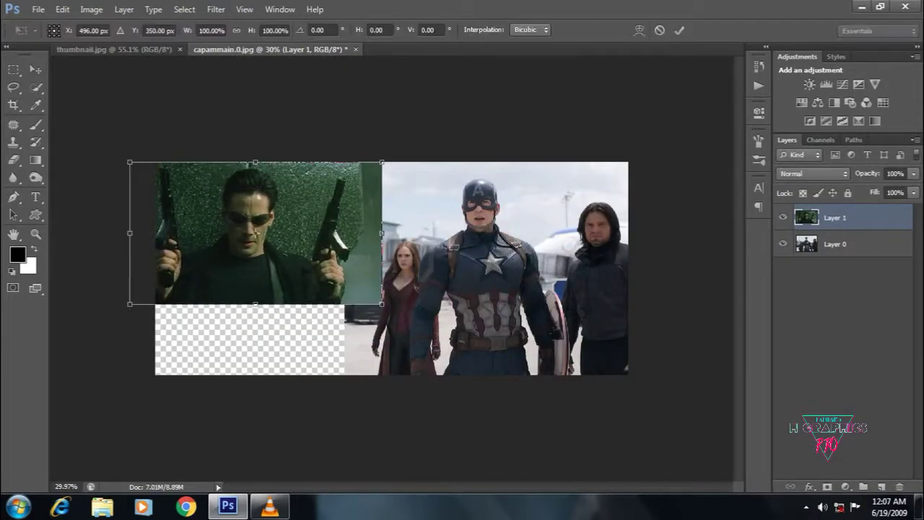
pyautogui.moveTo(382, 232); pyautogui.dragTo(366, 232)
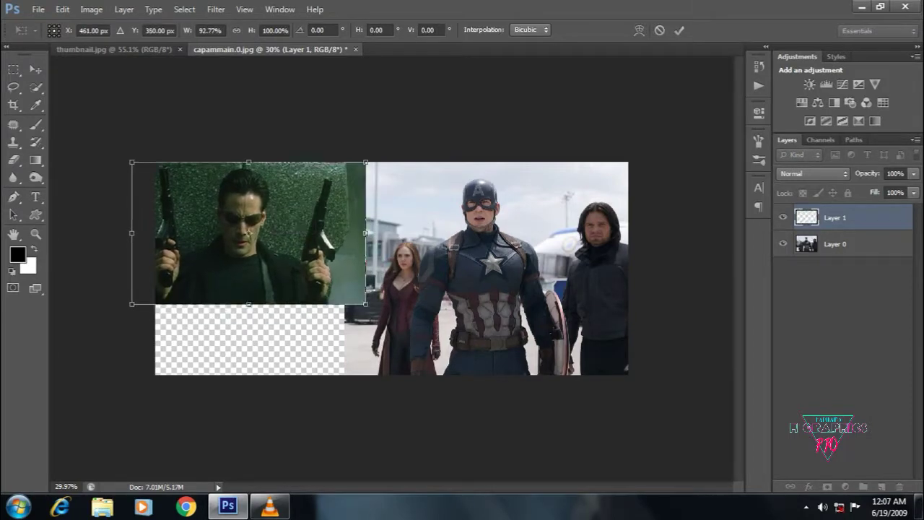
pyautogui.press('Return')
pyautogui.hotkey('ctrl', '0')
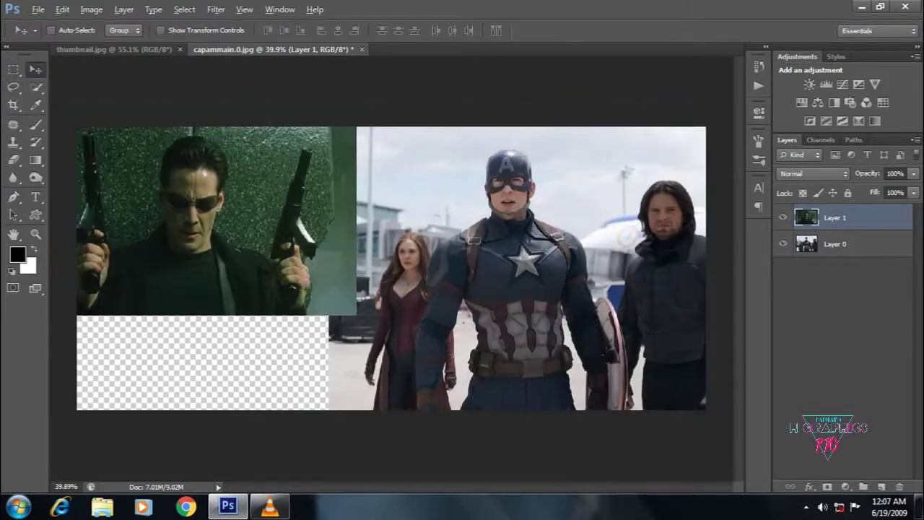
pyautogui.hotkey('alt', '[')
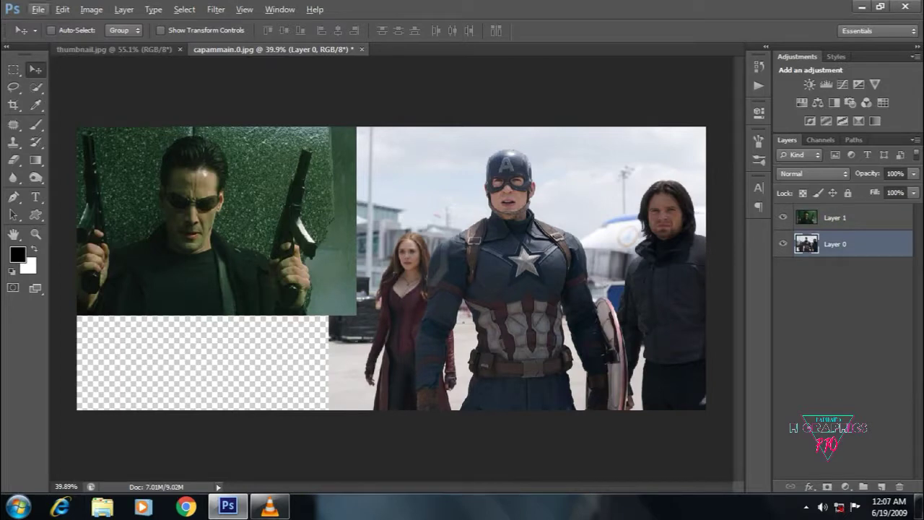
# Step: Add a Selective Color layer clipped to Layer 0 and raise the Greens' Cyan
pyautogui.click(859, 120)
pyautogui.click(639, 334)
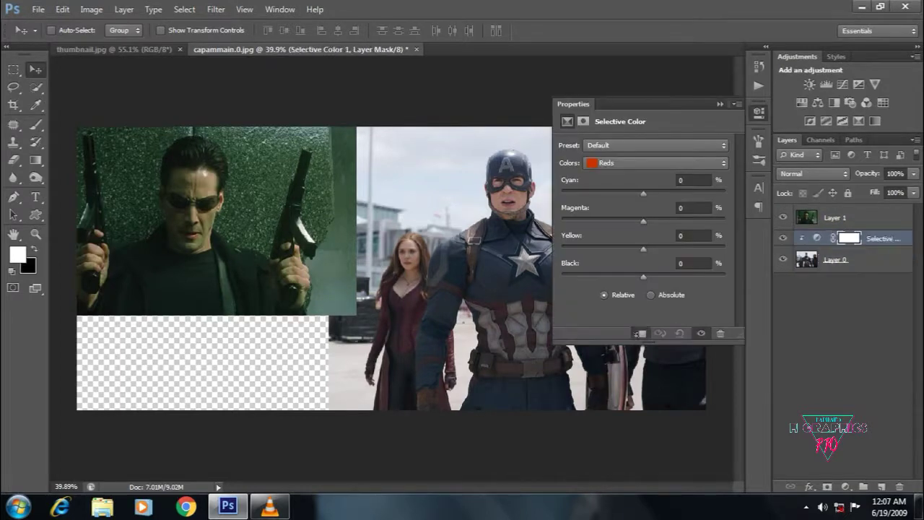
pyautogui.click(654, 162)
pyautogui.click(607, 193)
pyautogui.moveTo(643, 194)
pyautogui.mouseDown()
pyautogui.moveTo(572, 194)
pyautogui.moveTo(703, 194)
pyautogui.mouseUp()
pyautogui.click(693, 180)
# Step: Set Neutrals to Cyan 0, Magenta −7, Black +17, and Whites Magenta to −55
pyautogui.click(653, 162)
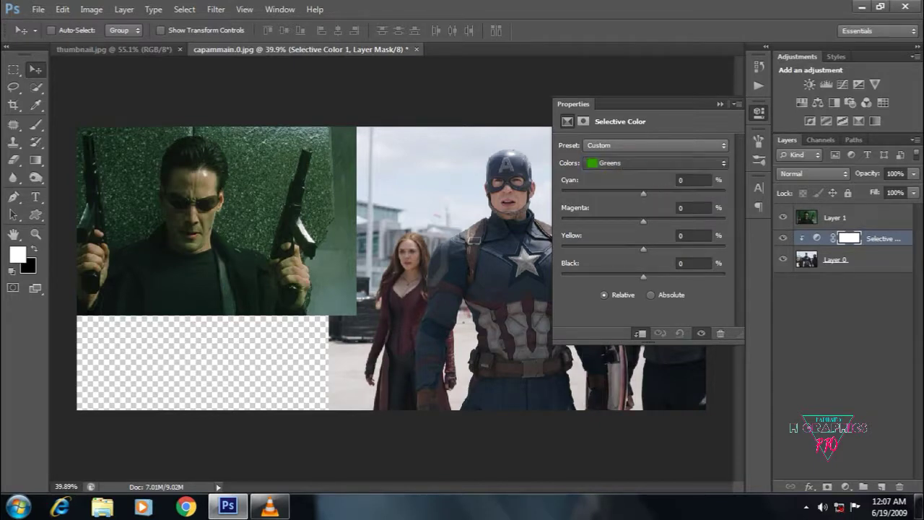
pyautogui.click(615, 253)
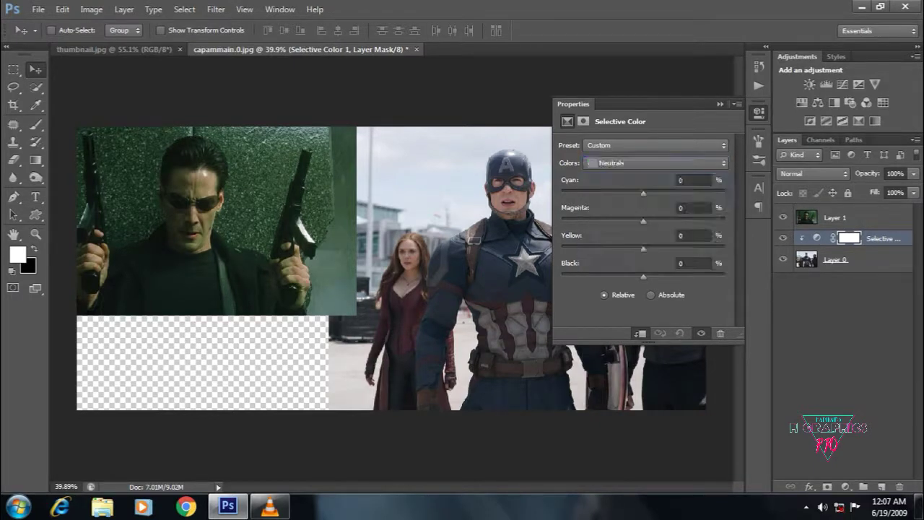
pyautogui.moveTo(643, 194); pyautogui.dragTo(648, 194)
pyautogui.click(693, 179)
pyautogui.write('0')
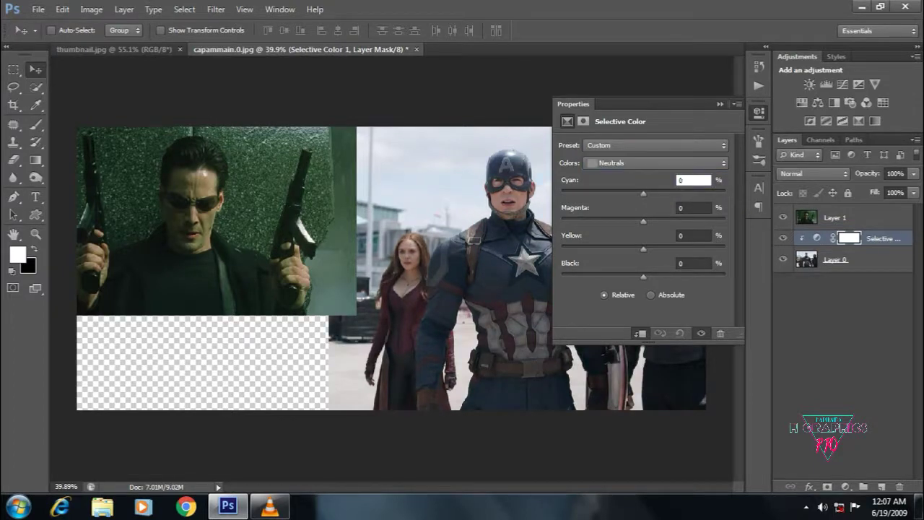
pyautogui.moveTo(643, 221); pyautogui.dragTo(639, 221)
pyautogui.moveTo(643, 276); pyautogui.dragTo(657, 276)
pyautogui.click(650, 163)
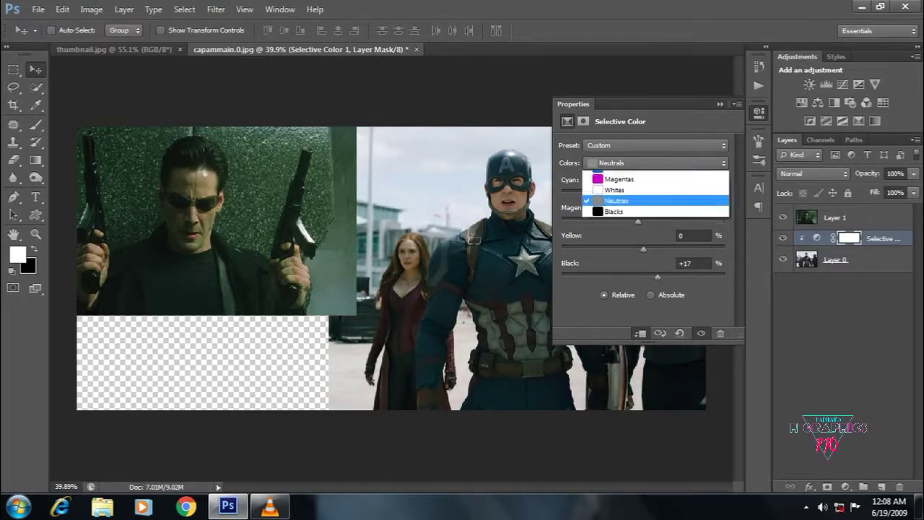
pyautogui.click(615, 242)
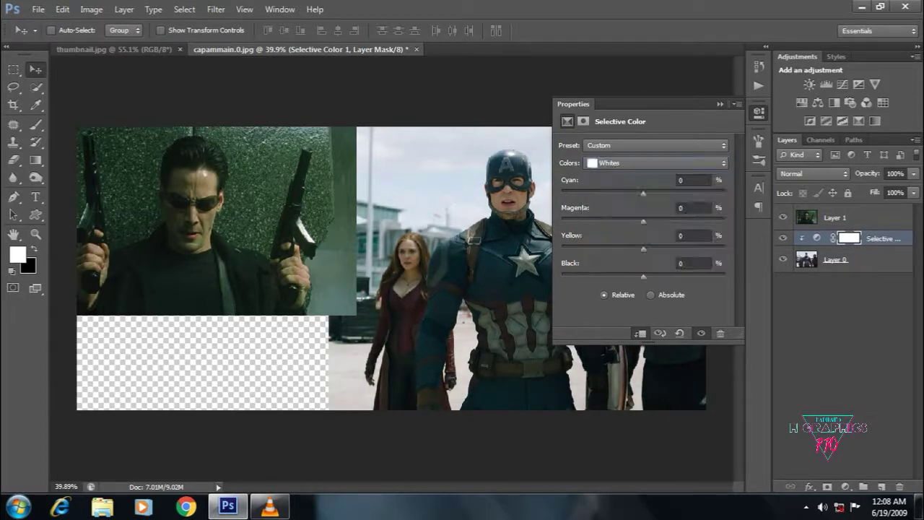
pyautogui.moveTo(644, 220)
pyautogui.mouseDown()
pyautogui.moveTo(566, 221)
pyautogui.moveTo(606, 221)
pyautogui.moveTo(598, 221)
pyautogui.mouseUp()
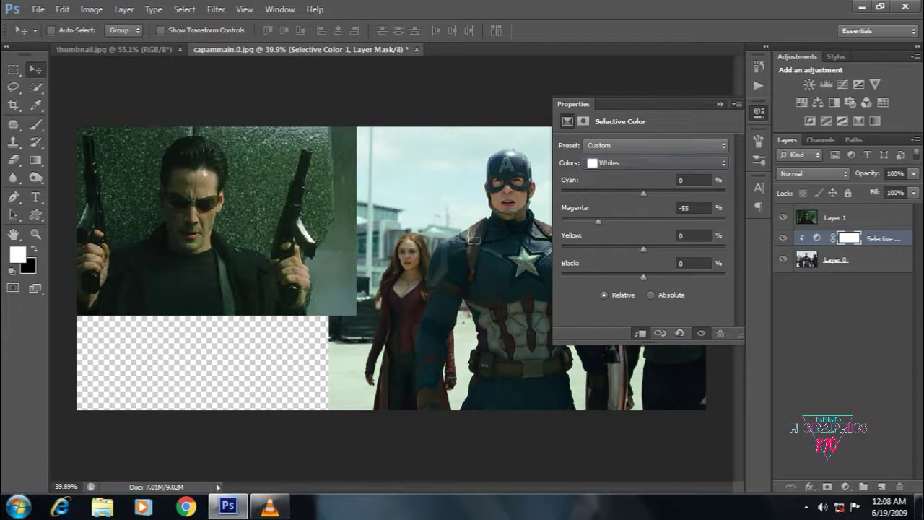
# Step: Adjust the Blacks' Cyan, Magenta and Black values in Selective Color
pyautogui.click(657, 162)
pyautogui.click(614, 264)
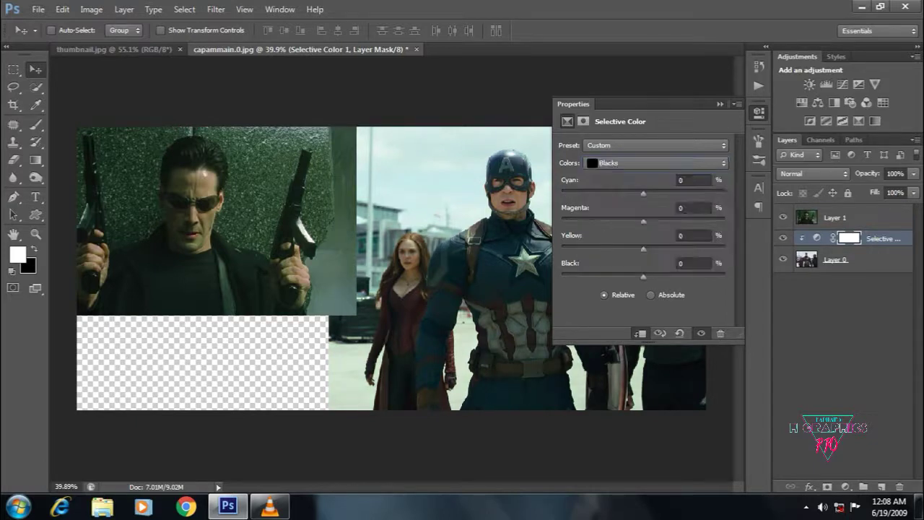
pyautogui.write('-8')
pyautogui.moveTo(643, 276); pyautogui.dragTo(647, 276)
pyautogui.write('5')
pyautogui.press('Up')
pyautogui.press('Up')
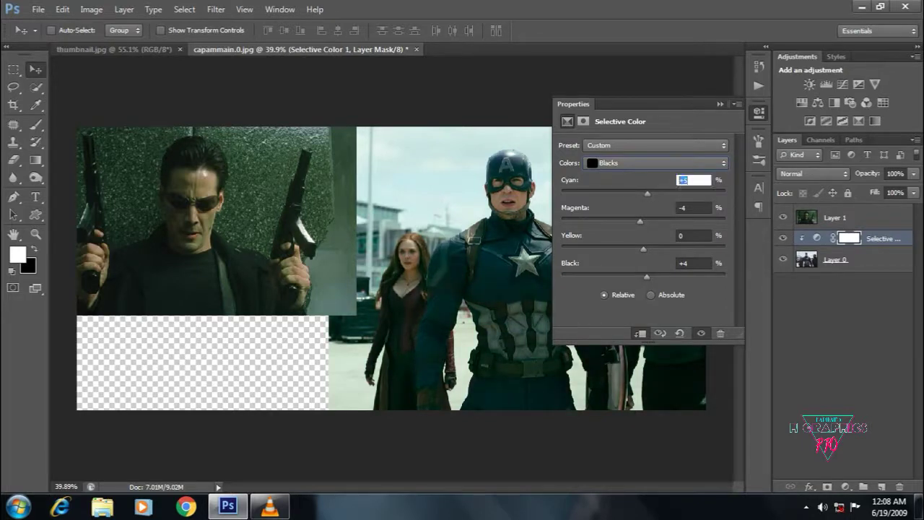
pyautogui.write('0')
pyautogui.moveTo(640, 221); pyautogui.dragTo(641, 221)
# Step: Fine-tune the Neutrals' Magenta up and down with the arrow keys
pyautogui.click(656, 162)
pyautogui.click(614, 235)
pyautogui.click(693, 207)
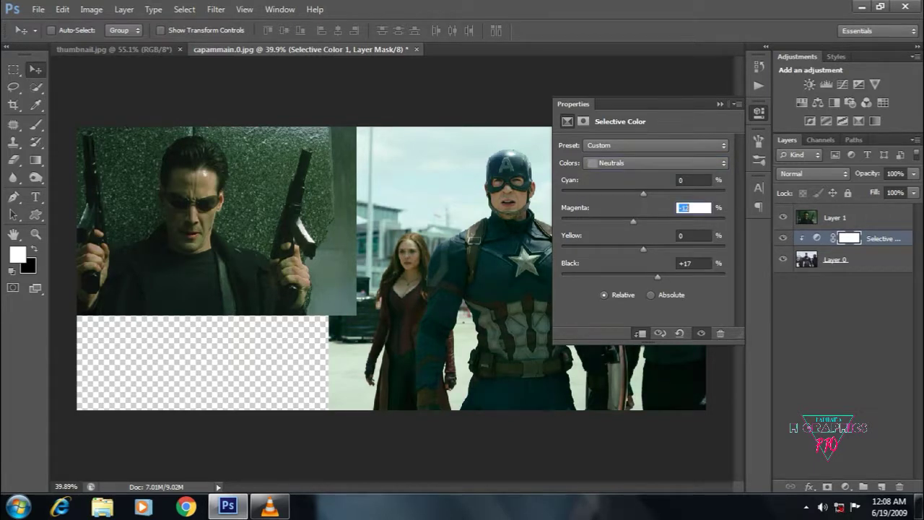
pyautogui.press('Up')
pyautogui.press('Up')
pyautogui.press('Up')
pyautogui.press('Down')
pyautogui.press('Down')
pyautogui.press('Down')
pyautogui.press('Up')
# Step: Set the Cyans to Magenta −15 and Black +60
pyautogui.click(656, 162)
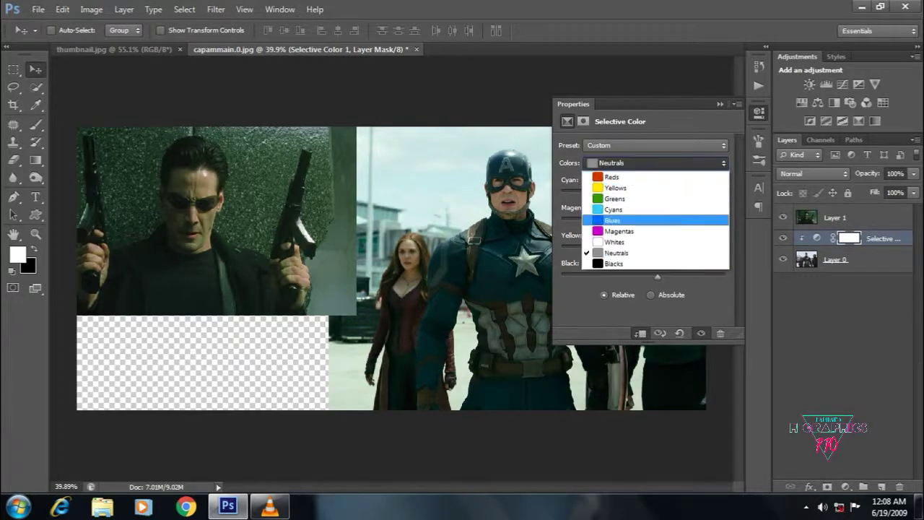
pyautogui.click(621, 209)
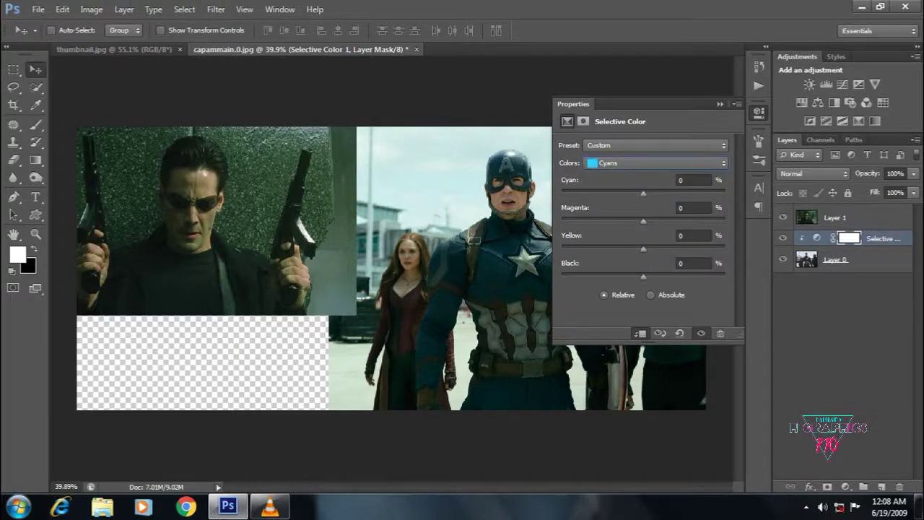
pyautogui.moveTo(643, 220)
pyautogui.mouseDown()
pyautogui.moveTo(725, 220)
pyautogui.moveTo(596, 220)
pyautogui.moveTo(631, 221)
pyautogui.mouseUp()
pyautogui.moveTo(643, 277)
pyautogui.mouseDown()
pyautogui.moveTo(722, 277)
pyautogui.moveTo(674, 277)
pyautogui.mouseUp()
# Step: Give the Reds strongly more Cyan and less Magenta
pyautogui.click(656, 162)
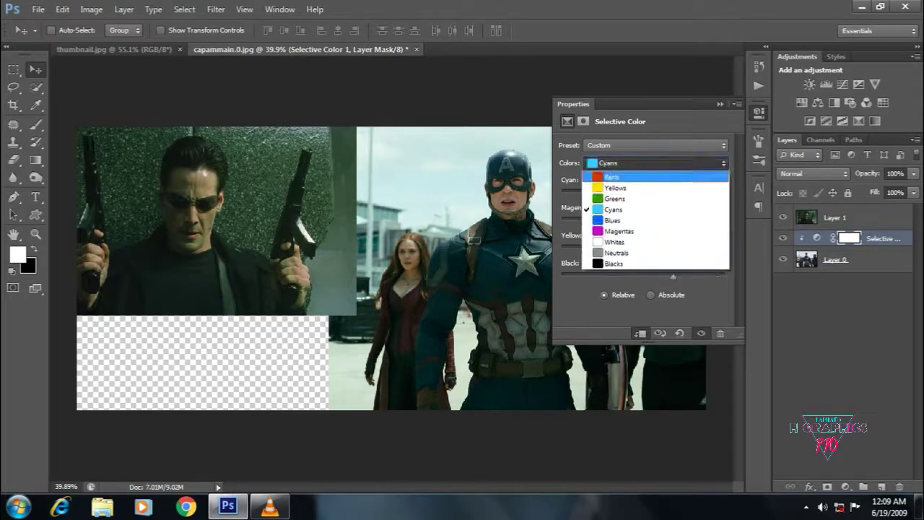
pyautogui.click(614, 175)
pyautogui.moveTo(643, 193); pyautogui.dragTo(725, 194)
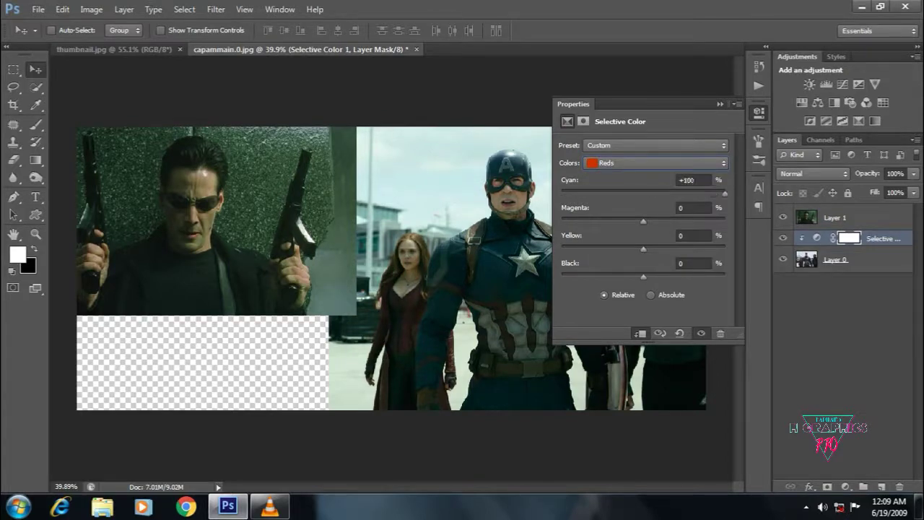
pyautogui.moveTo(644, 220)
pyautogui.mouseDown()
pyautogui.moveTo(585, 248)
pyautogui.moveTo(654, 249)
pyautogui.moveTo(629, 277)
pyautogui.moveTo(653, 276)
pyautogui.mouseUp()
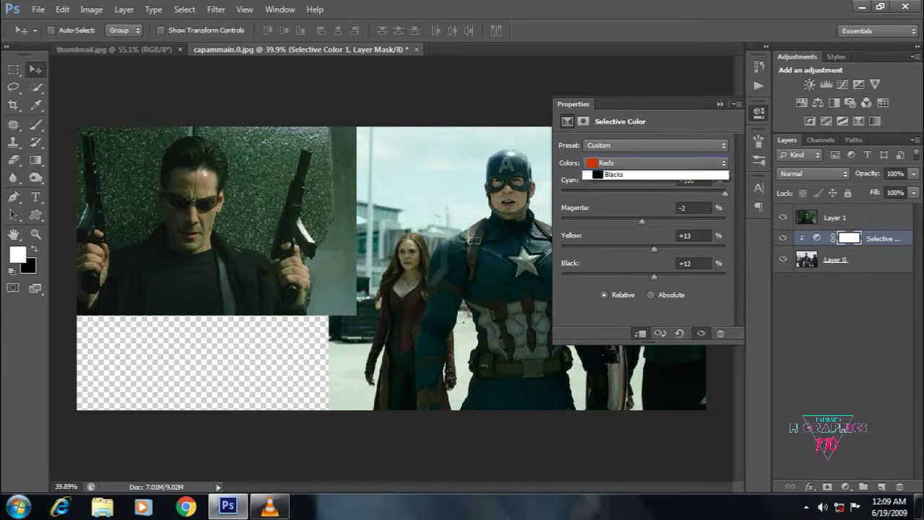
# Step: Set the Yellows to Cyan +21, Magenta −36, Yellow +6, Black −100
pyautogui.click(655, 162)
pyautogui.click(606, 182)
pyautogui.moveTo(650, 193)
pyautogui.mouseDown()
pyautogui.moveTo(725, 193)
pyautogui.moveTo(657, 193)
pyautogui.moveTo(594, 221)
pyautogui.moveTo(614, 221)
pyautogui.mouseUp()
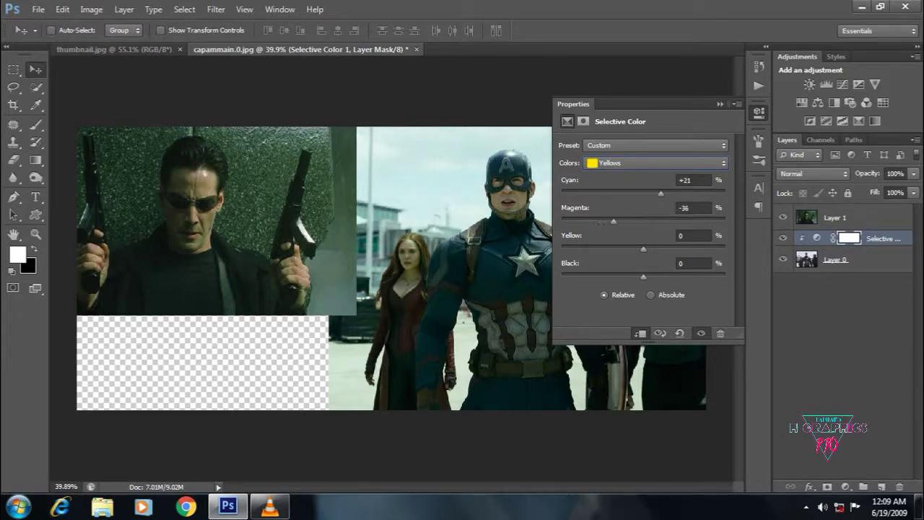
pyautogui.moveTo(644, 249)
pyautogui.mouseDown()
pyautogui.moveTo(608, 277)
pyautogui.moveTo(673, 277)
pyautogui.moveTo(561, 277)
pyautogui.moveTo(622, 276)
pyautogui.mouseUp()
# Step: Set the Cyans to Cyan +83 and Magenta −45
pyautogui.click(658, 163)
pyautogui.click(614, 196)
pyautogui.press('Down')
pyautogui.moveTo(644, 193)
pyautogui.mouseDown()
pyautogui.moveTo(562, 194)
pyautogui.moveTo(725, 194)
pyautogui.moveTo(581, 193)
pyautogui.moveTo(717, 193)
pyautogui.mouseUp()
pyautogui.moveTo(631, 221)
pyautogui.mouseDown()
pyautogui.moveTo(563, 221)
pyautogui.moveTo(725, 221)
pyautogui.moveTo(606, 221)
pyautogui.mouseUp()
# Step: Lower the Blues' Magenta and raise their Black
pyautogui.click(658, 163)
pyautogui.click(610, 175)
pyautogui.moveTo(643, 221)
pyautogui.mouseDown()
pyautogui.moveTo(594, 221)
pyautogui.moveTo(629, 221)
pyautogui.moveTo(720, 193)
pyautogui.mouseUp()
pyautogui.moveTo(643, 277)
pyautogui.mouseDown()
pyautogui.moveTo(669, 276)
pyautogui.moveTo(660, 276)
pyautogui.moveTo(683, 249)
pyautogui.mouseUp()
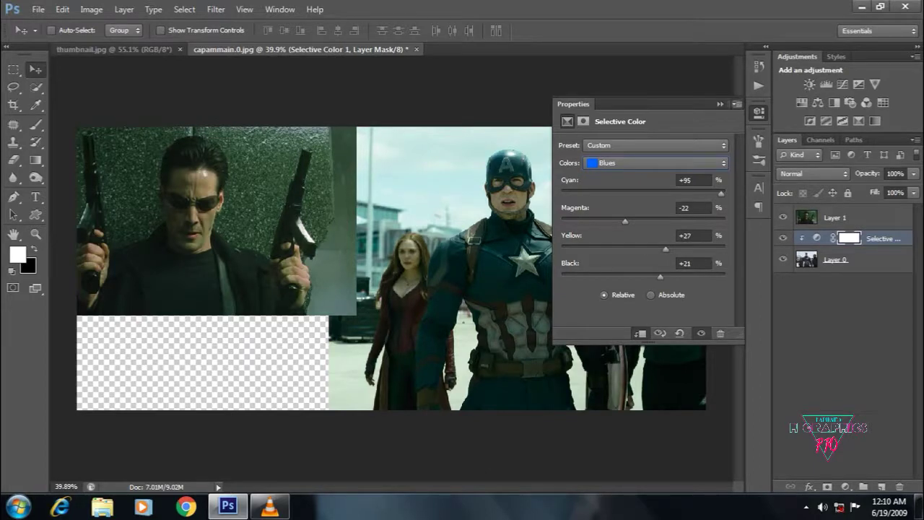
# Step: Set the Whites to Yellow +7 and Black +24
pyautogui.click(654, 162)
pyautogui.click(613, 242)
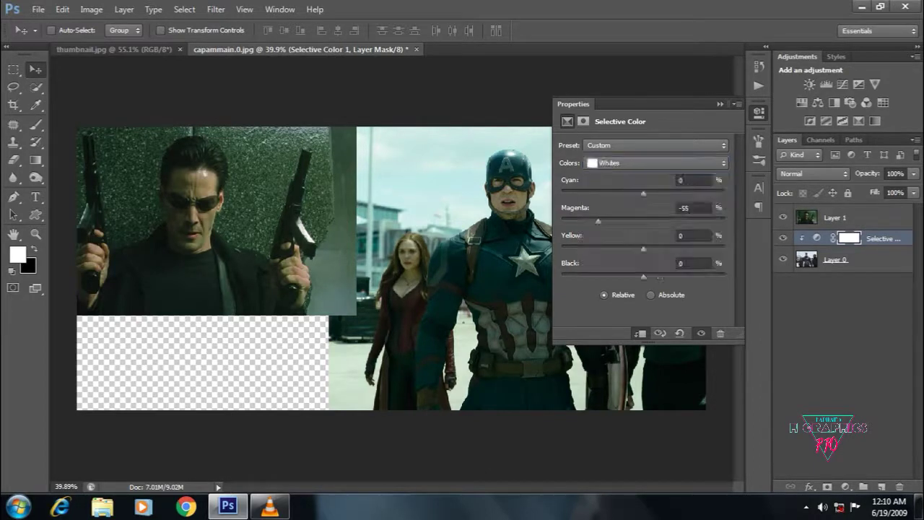
pyautogui.moveTo(644, 249); pyautogui.dragTo(721, 249)
pyautogui.moveTo(651, 249)
pyautogui.mouseDown()
pyautogui.moveTo(689, 277)
pyautogui.moveTo(609, 277)
pyautogui.moveTo(678, 276)
pyautogui.moveTo(663, 277)
pyautogui.mouseUp()
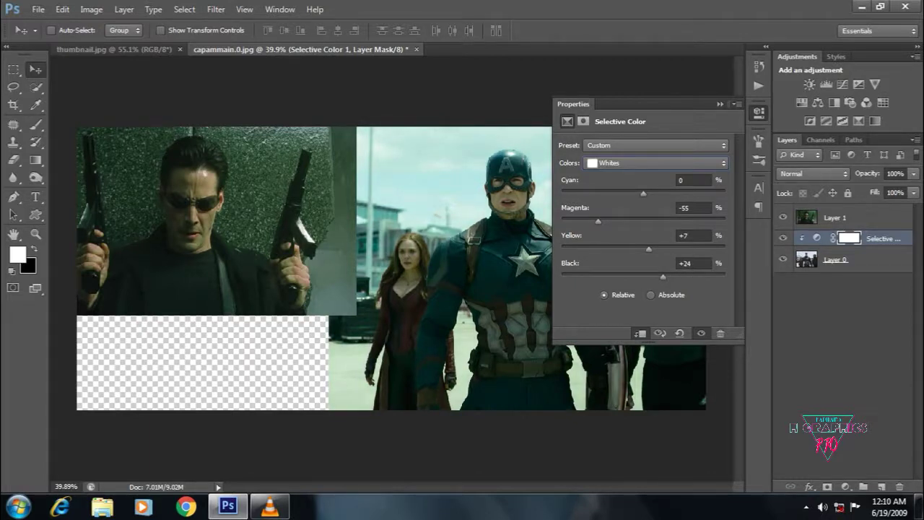
# Step: Set the Neutrals to Yellow +2 and Magenta about −9, nudging Magenta with arrow keys
pyautogui.click(657, 163)
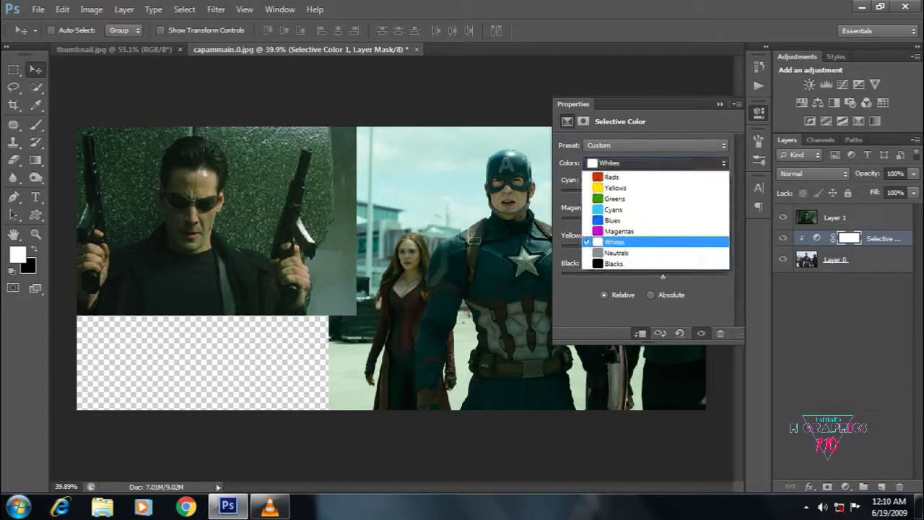
pyautogui.press('Escape')
pyautogui.click(657, 163)
pyautogui.click(621, 247)
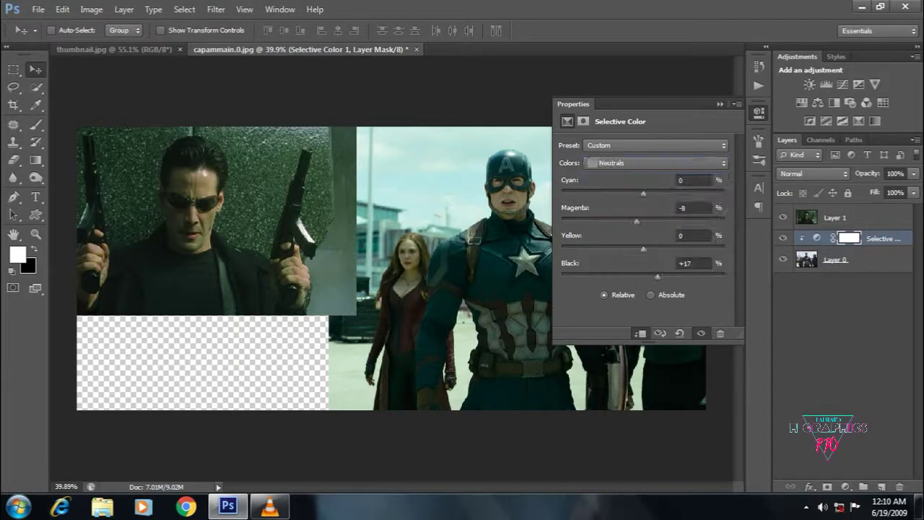
pyautogui.moveTo(643, 249); pyautogui.dragTo(644, 249)
pyautogui.moveTo(636, 221); pyautogui.dragTo(635, 221)
pyautogui.hotkey('shift', 'Tab')
pyautogui.press('Up')
pyautogui.press('Up')
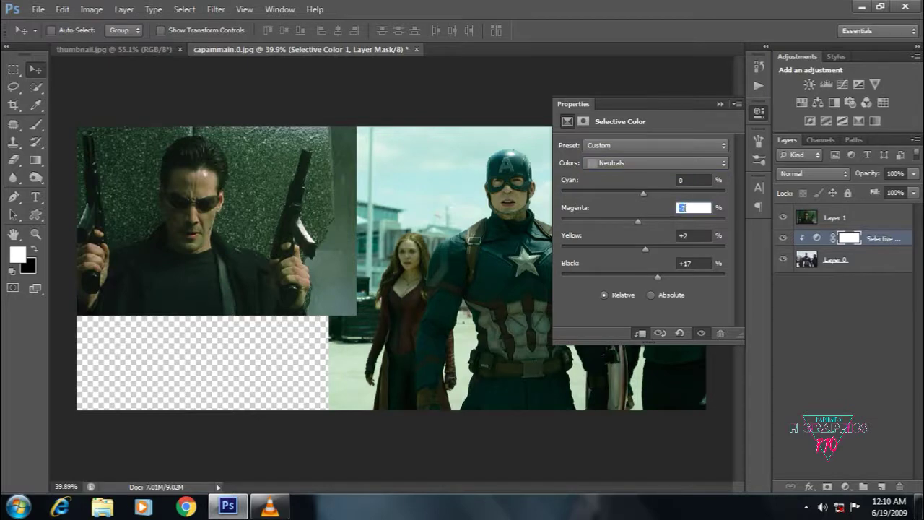
# Step: Add a clipped Color Balance layer with Midtones Green +50 and Shadows Green +5
pyautogui.click(720, 104)
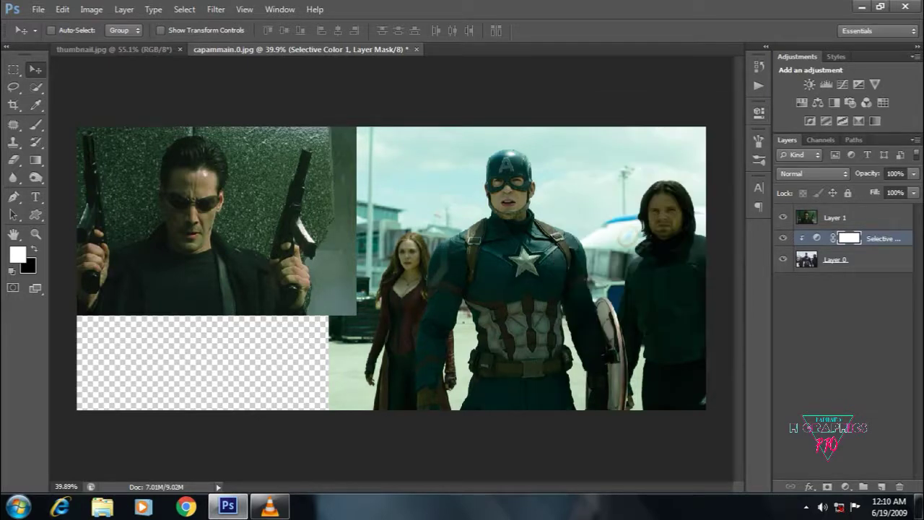
pyautogui.click(818, 103)
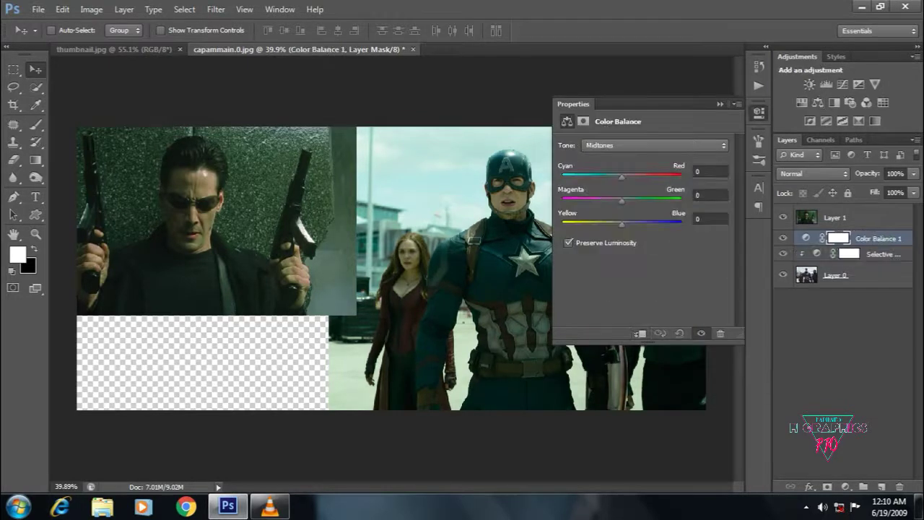
pyautogui.click(640, 334)
pyautogui.write('50')
pyautogui.press('Return')
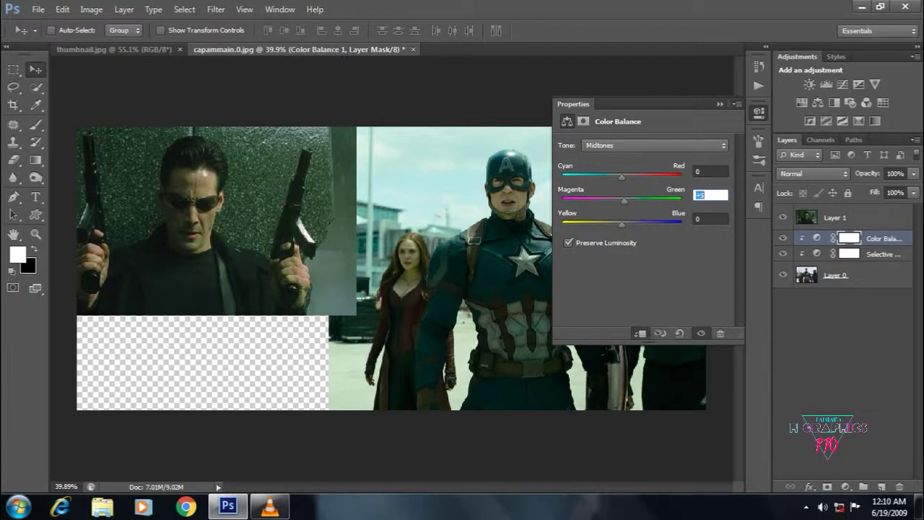
pyautogui.click(654, 145)
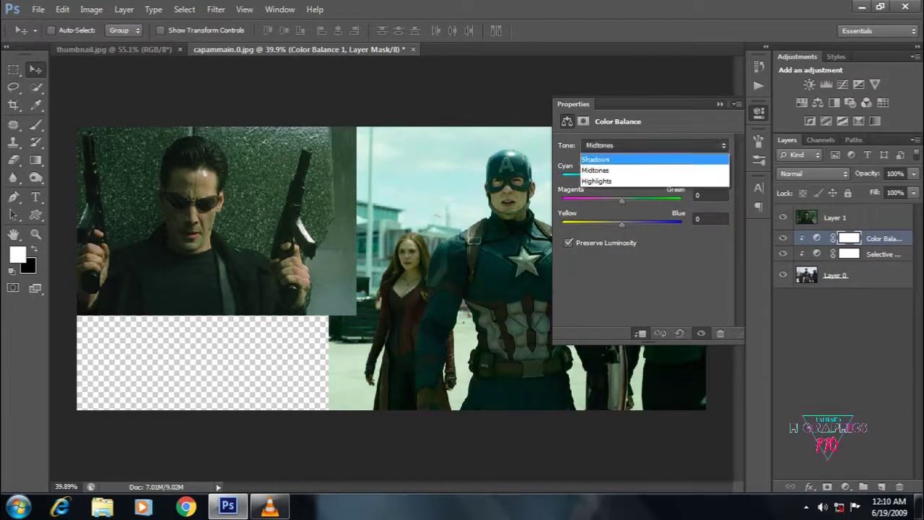
pyautogui.click(607, 155)
pyautogui.write('5')
pyautogui.press('Return')
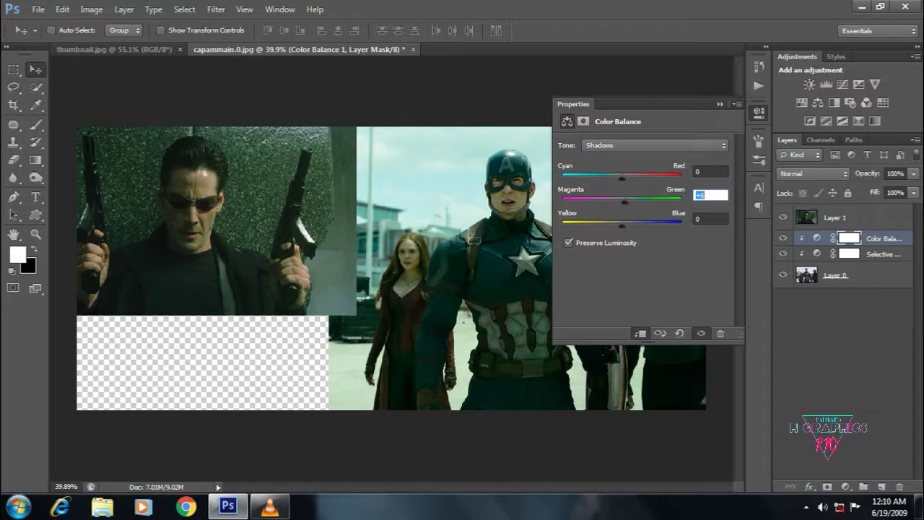
# Step: Reset the Highlights' Cyan–Red to 0 and add Green +2
pyautogui.click(653, 145)
pyautogui.click(607, 180)
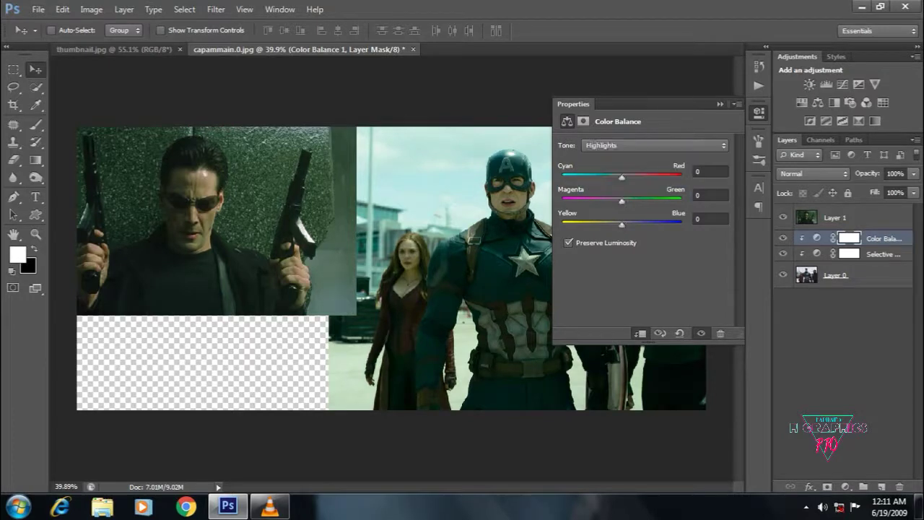
pyautogui.click(710, 172)
pyautogui.write('10')
pyautogui.press('Return')
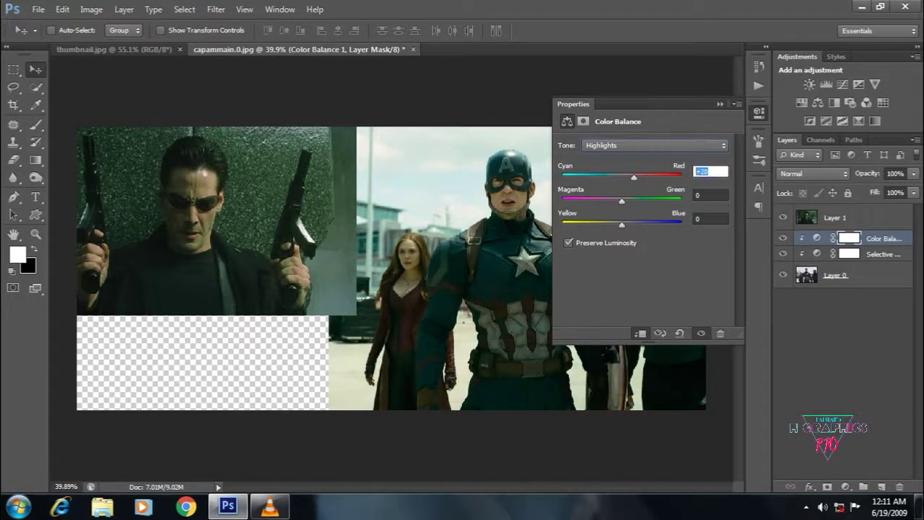
pyautogui.write('0')
pyautogui.moveTo(621, 201); pyautogui.dragTo(627, 201)
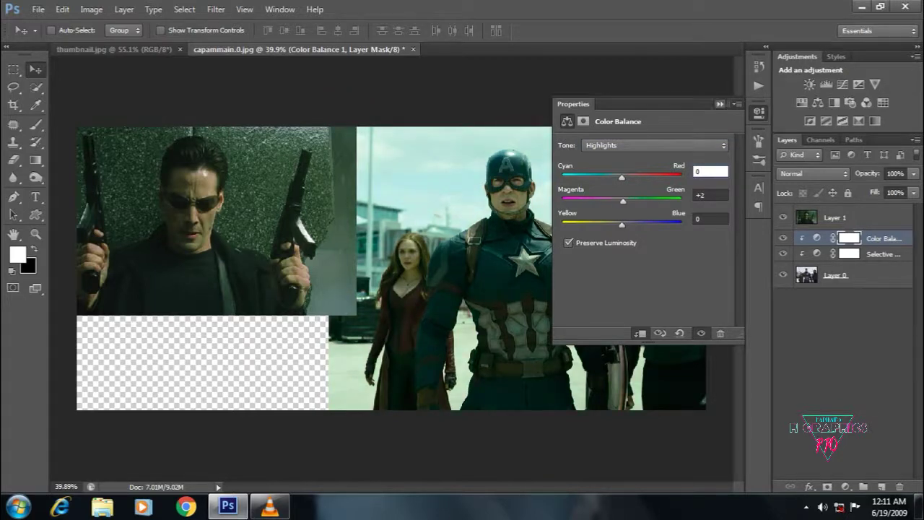
pyautogui.click(720, 104)
# Step: Add a Hue/Saturation layer shifting the Cyans' Hue to −38
pyautogui.click(810, 84)
pyautogui.click(655, 163)
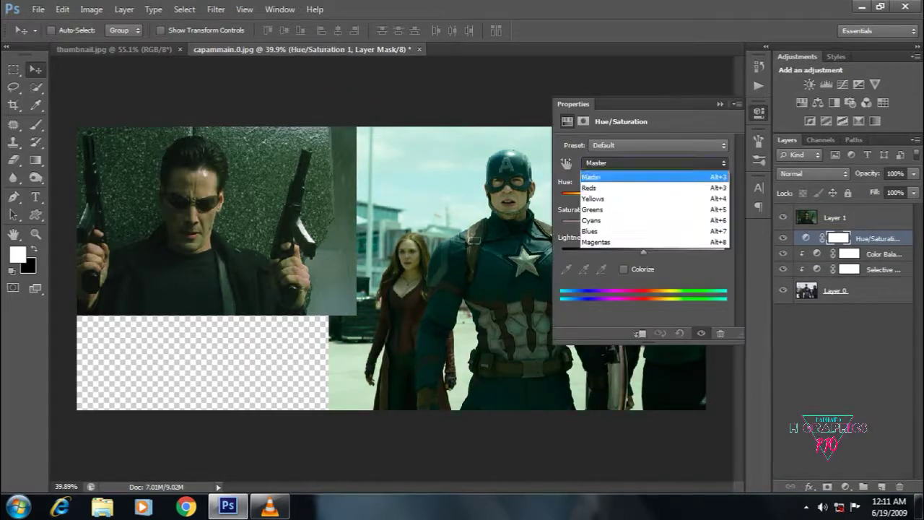
pyautogui.click(592, 220)
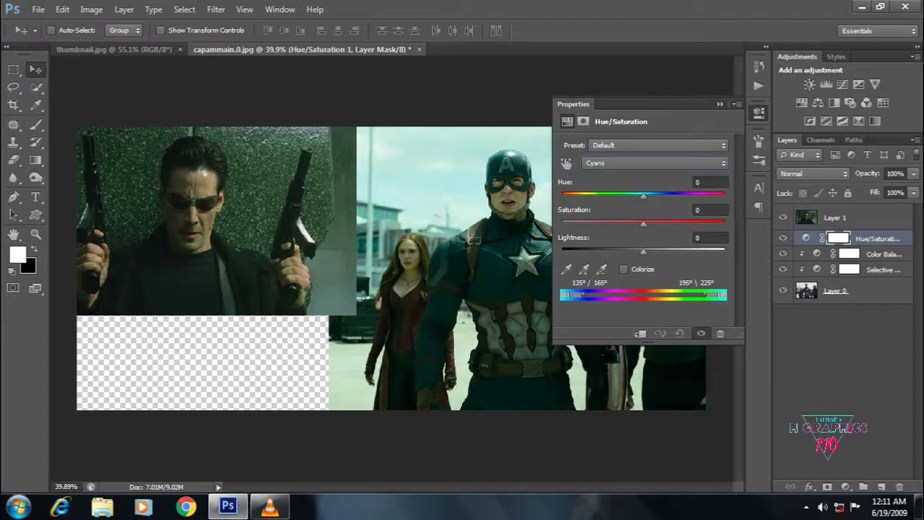
pyautogui.moveTo(643, 193); pyautogui.dragTo(609, 194)
pyautogui.moveTo(608, 195); pyautogui.dragTo(612, 195)
pyautogui.click(720, 103)
# Step: Invert the mask, paint it back in with the Brush, and clip the layer to Captain America
pyautogui.hotkey('ctrl', 'i')
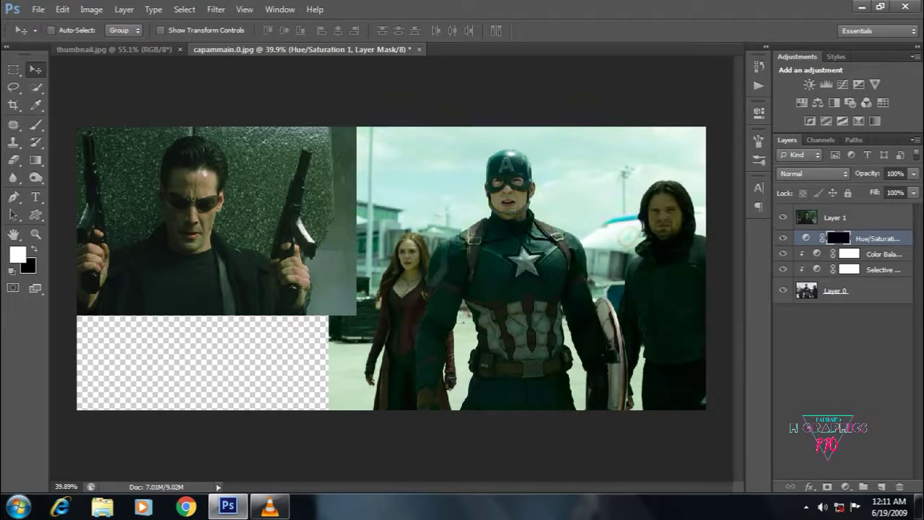
pyautogui.press('b')
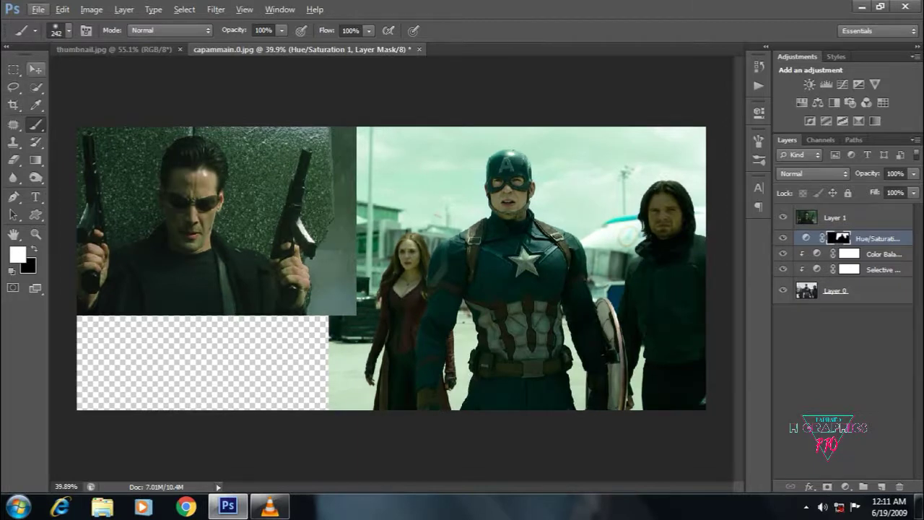
pyautogui.press('v')
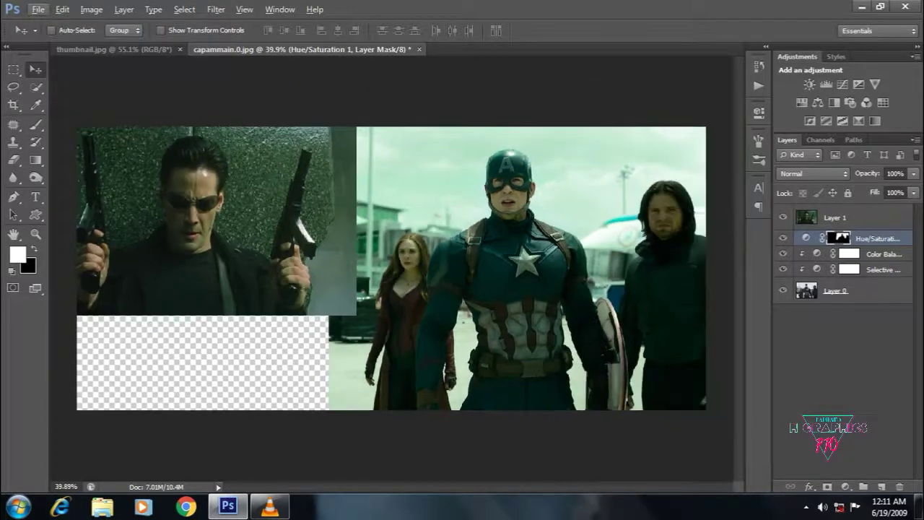
pyautogui.hotkey('ctrl', 'alt', 'g')
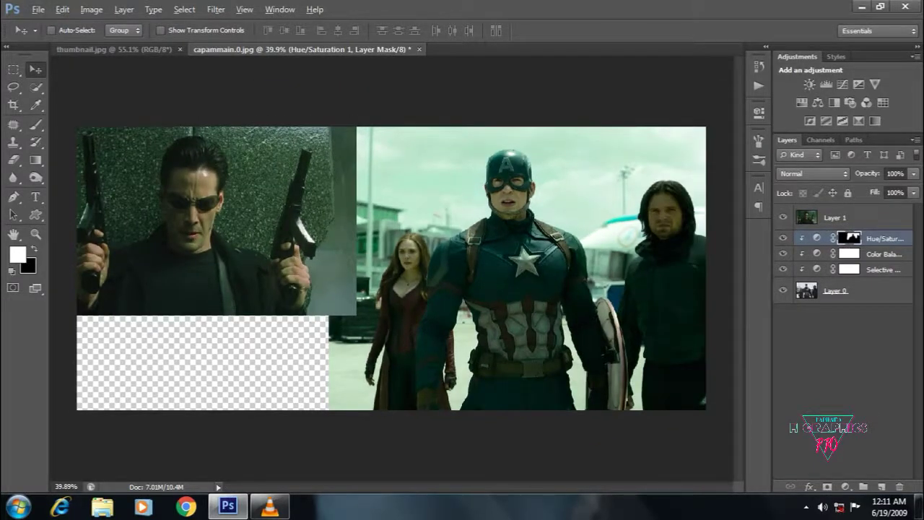
pyautogui.scroll(2, 390, 268)
pyautogui.scroll(-1, 352, 274)
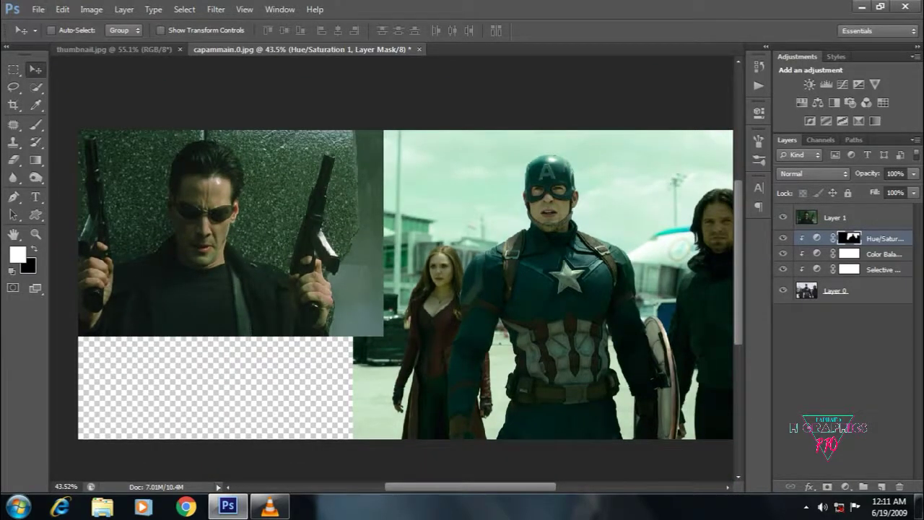
pyautogui.scroll(-1, 325, 239)
pyautogui.scroll(1, 513, 382)
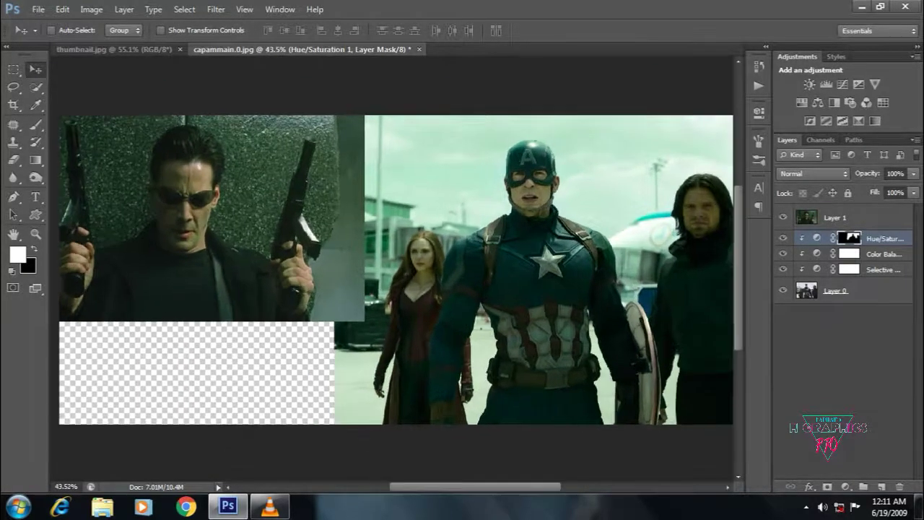
# Step: Reopen the Selective Color layer and set the Whites' Black to +30
pyautogui.doubleClick(817, 269)
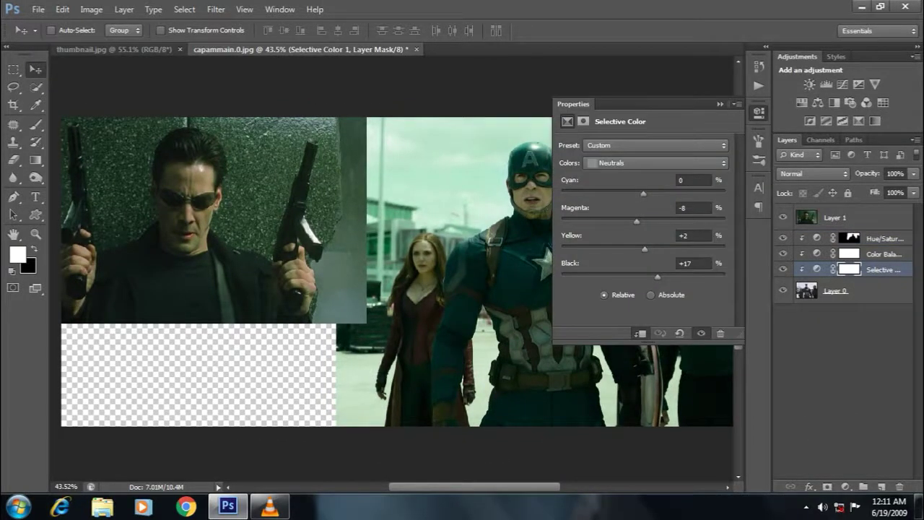
pyautogui.click(657, 162)
pyautogui.click(614, 233)
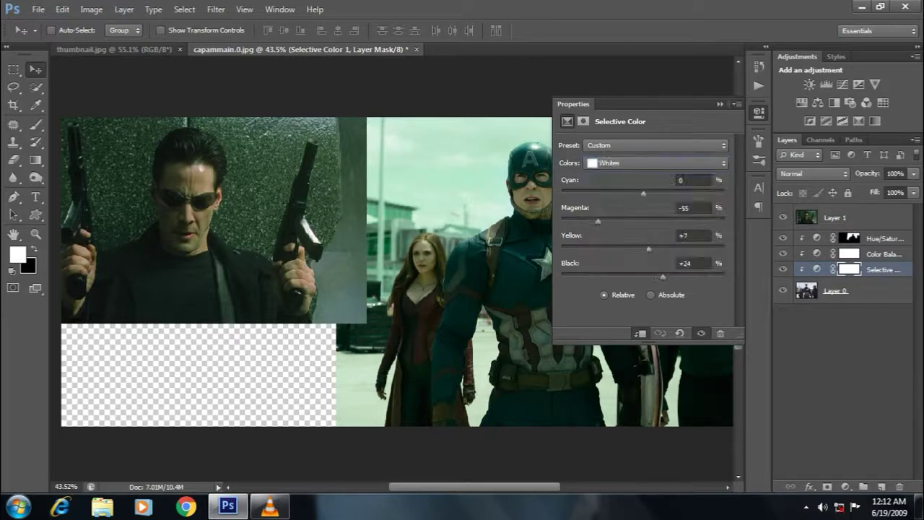
pyautogui.moveTo(662, 276)
pyautogui.mouseDown()
pyautogui.moveTo(607, 277)
pyautogui.moveTo(699, 278)
pyautogui.moveTo(665, 277)
pyautogui.mouseUp()
pyautogui.click(720, 104)
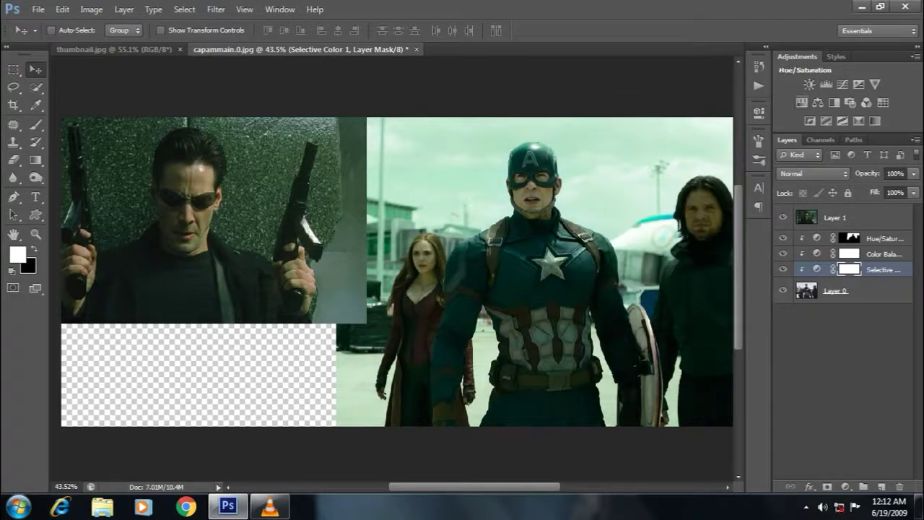
# Step: Add a Curves adjustment layer bent into an S-curve for extra contrast
pyautogui.click(842, 84)
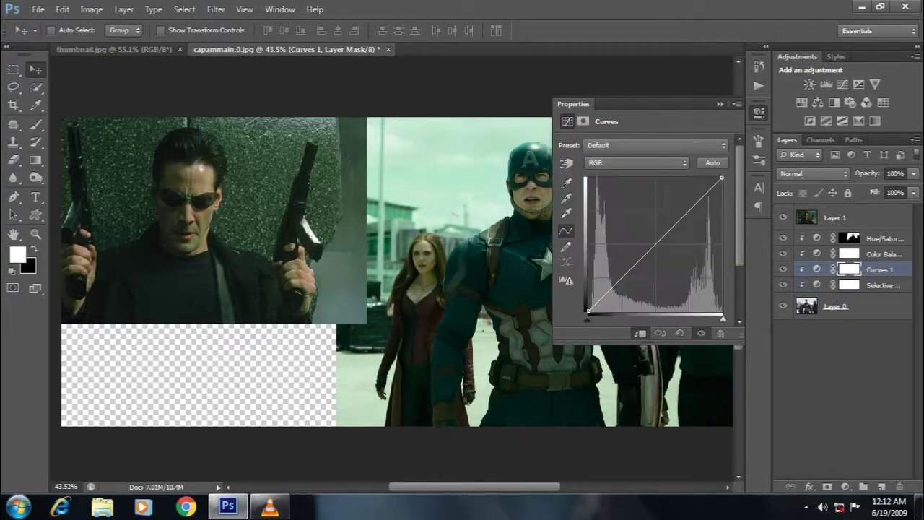
pyautogui.moveTo(655, 243); pyautogui.dragTo(656, 252)
pyautogui.hotkey('ctrl', 'z')
pyautogui.click(631, 271)
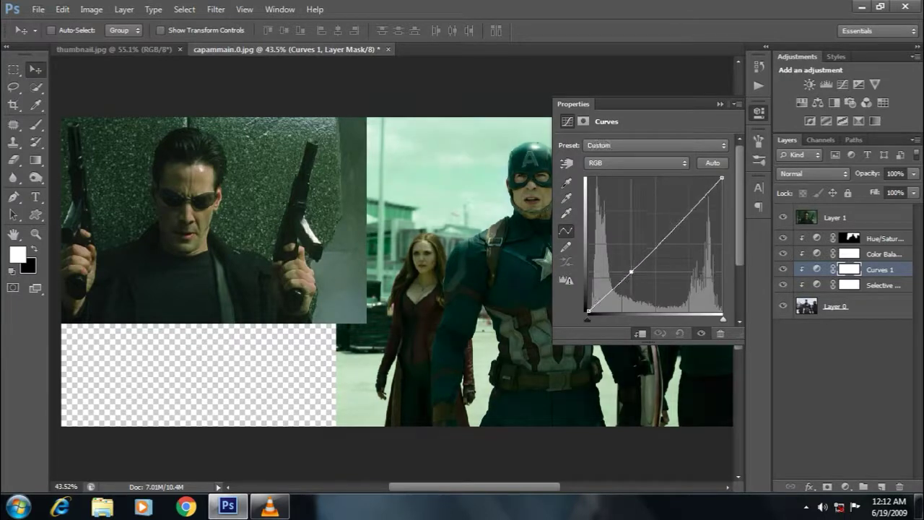
pyautogui.moveTo(672, 229); pyautogui.dragTo(676, 218)
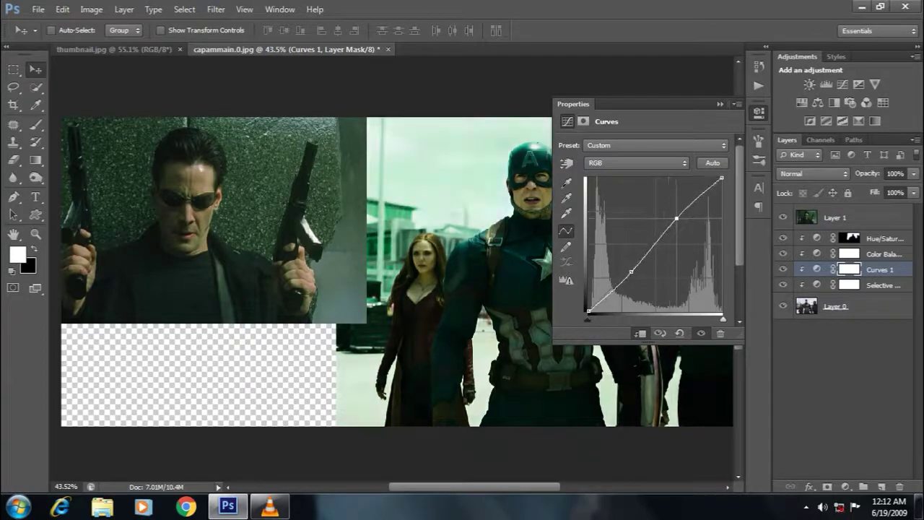
pyautogui.click(720, 104)
# Step: Toggle the Curves layer to compare, then set its opacity to 57%
pyautogui.click(783, 269)
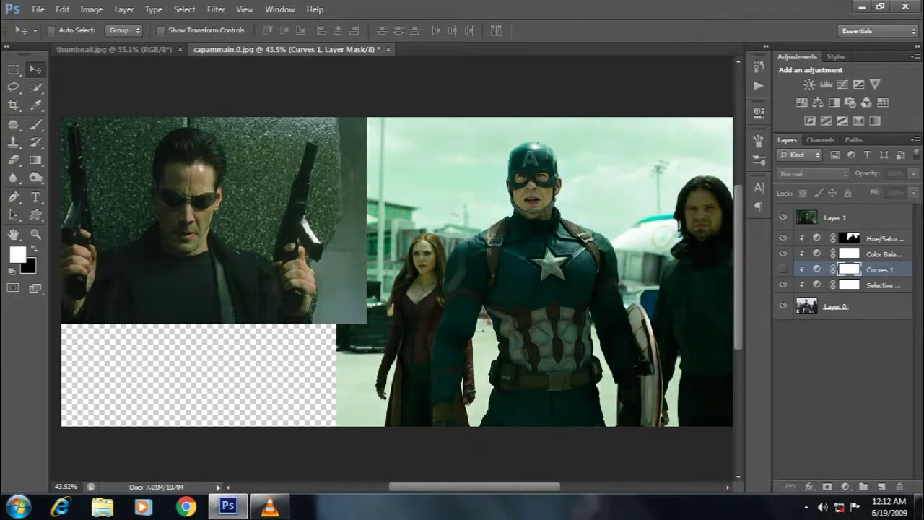
pyautogui.click(783, 269)
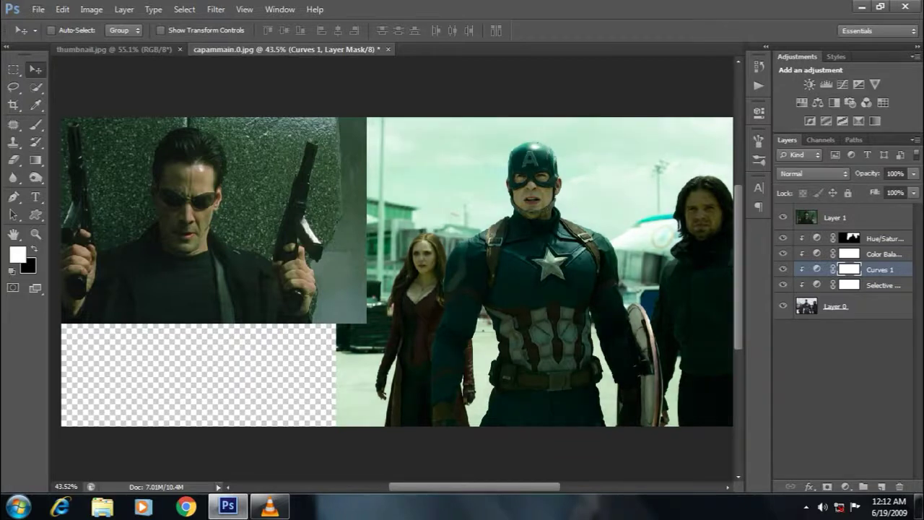
pyautogui.moveTo(866, 173); pyautogui.dragTo(844, 173)
pyautogui.write('57')
pyautogui.press('Return')
pyautogui.scroll(5, 238, 195)
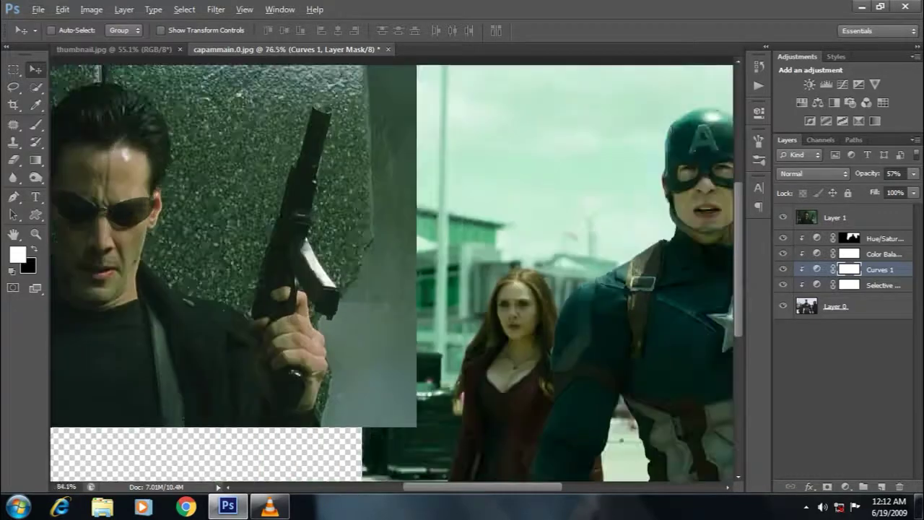
pyautogui.scroll(-2, 390, 268)
pyautogui.scroll(2, 390, 267)
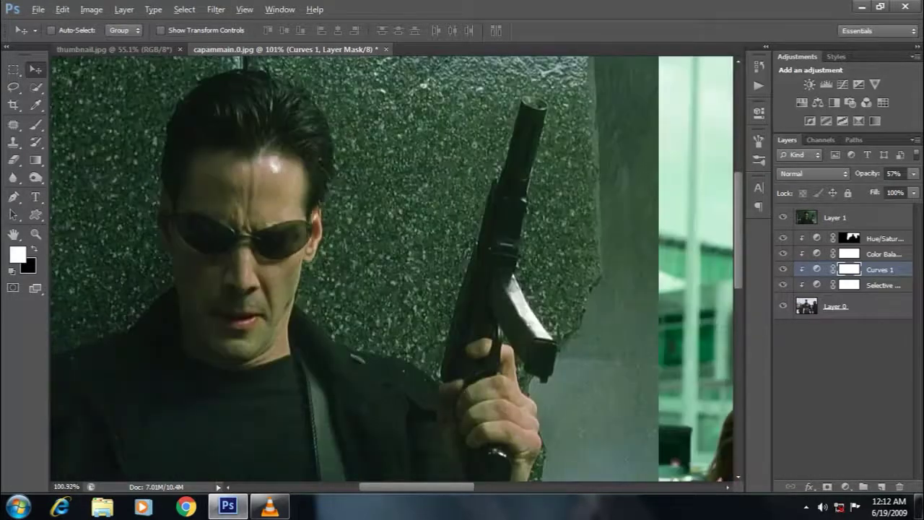
pyautogui.scroll(-2, 389, 268)
pyautogui.scroll(-2, 390, 267)
pyautogui.scroll(-2, 390, 268)
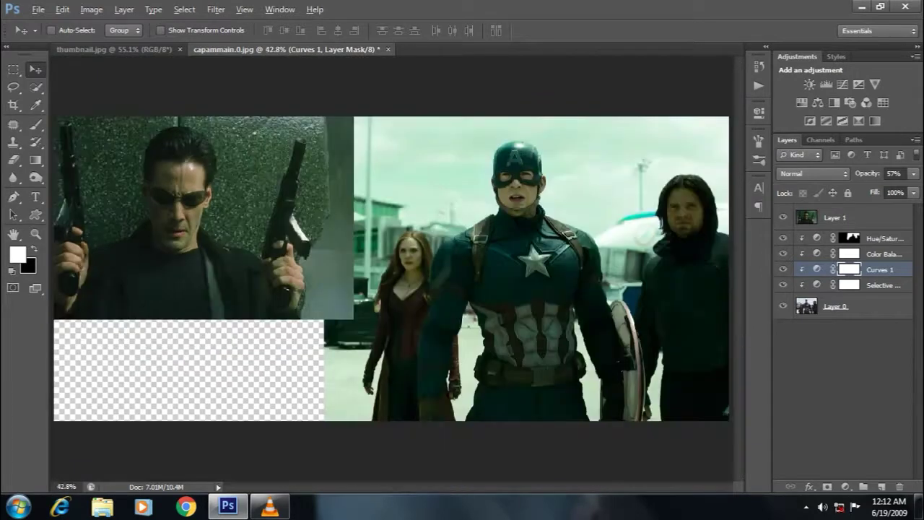
pyautogui.scroll(-1, 390, 267)
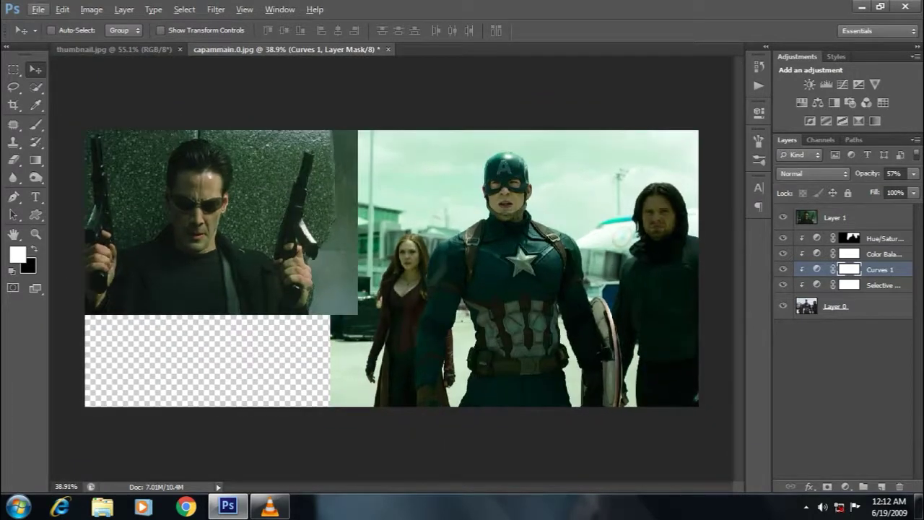
# Step: Raise the Black level of Whites on Selective Color 1
pyautogui.doubleClick(816, 285)
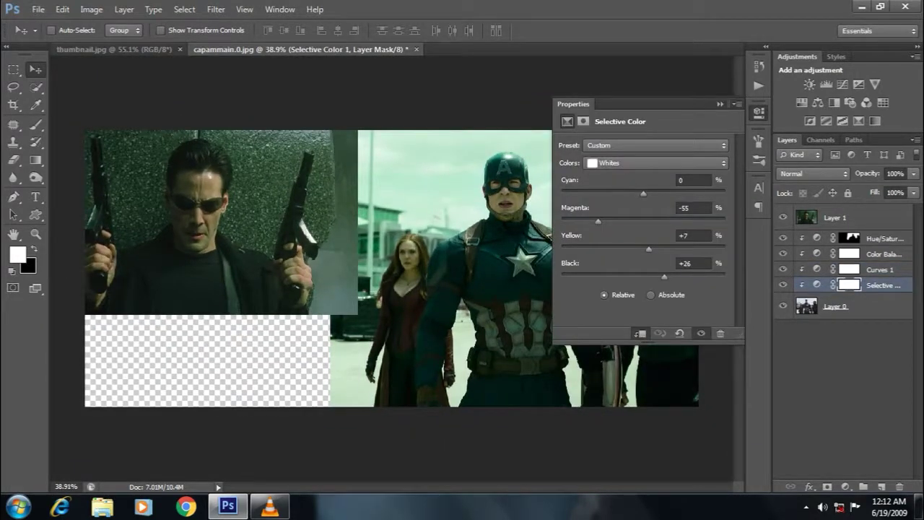
pyautogui.moveTo(662, 277)
pyautogui.mouseDown()
pyautogui.moveTo(725, 277)
pyautogui.moveTo(670, 277)
pyautogui.moveTo(690, 277)
pyautogui.mouseUp()
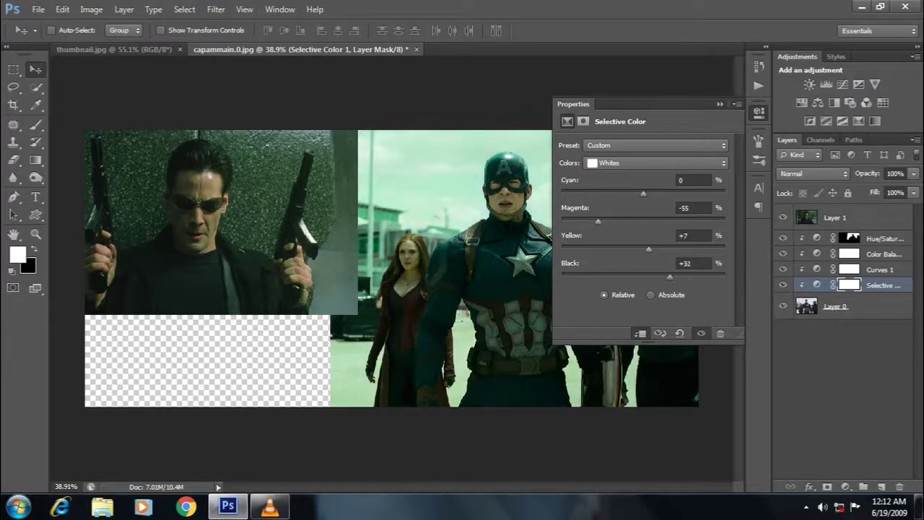
pyautogui.click(720, 104)
# Step: Add Selective Color 2 with Whites Black at -75 and invert its mask
pyautogui.click(859, 121)
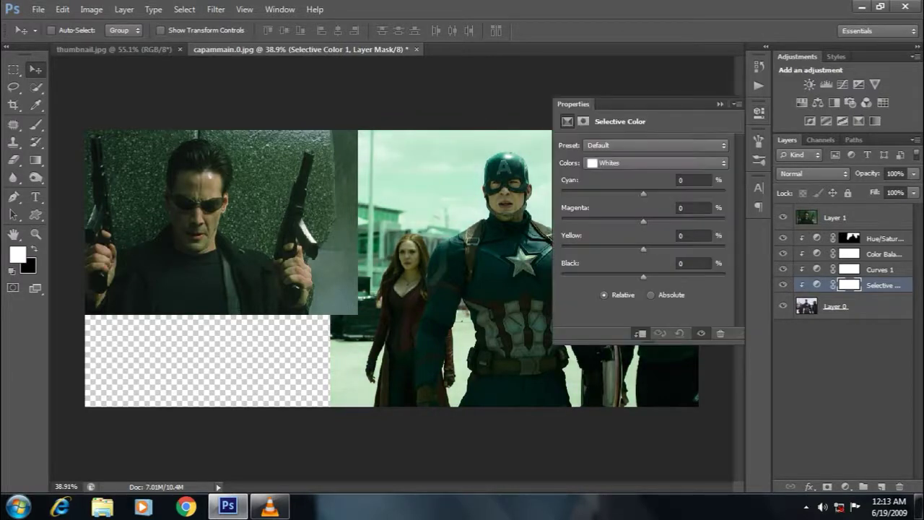
pyautogui.click(690, 263)
pyautogui.write('-75')
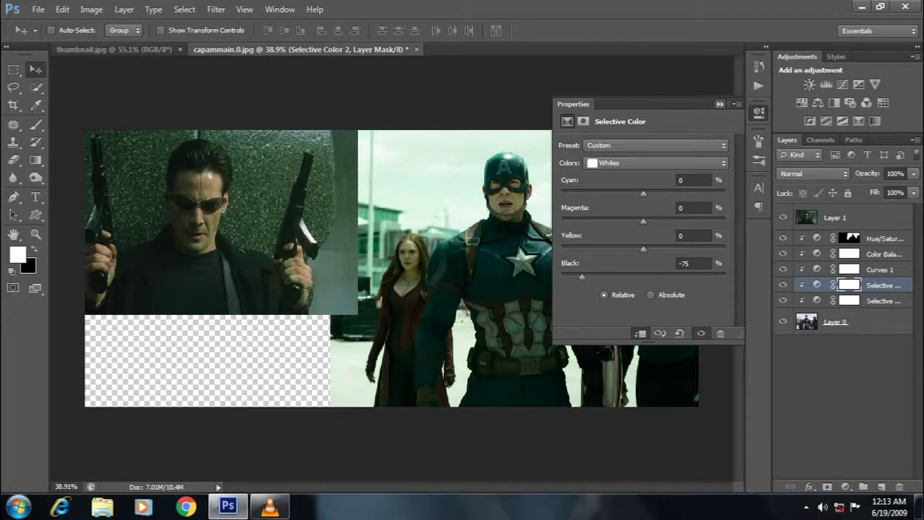
pyautogui.click(720, 104)
pyautogui.hotkey('ctrl', 'i')
# Step: Paint over Bucky's face on the layer mask with a small brush, then fit the image in view
pyautogui.press('b')
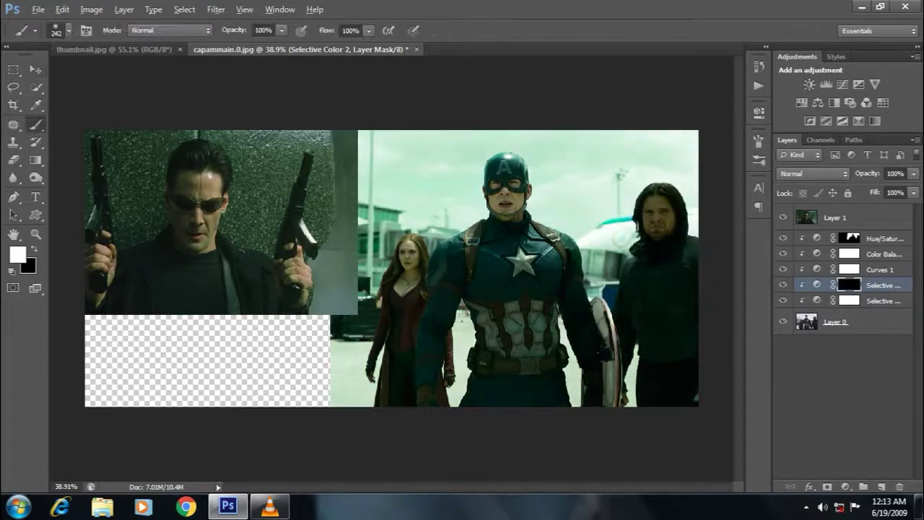
pyautogui.press('[')
pyautogui.hotkey('alt', '[')
pyautogui.press('x')
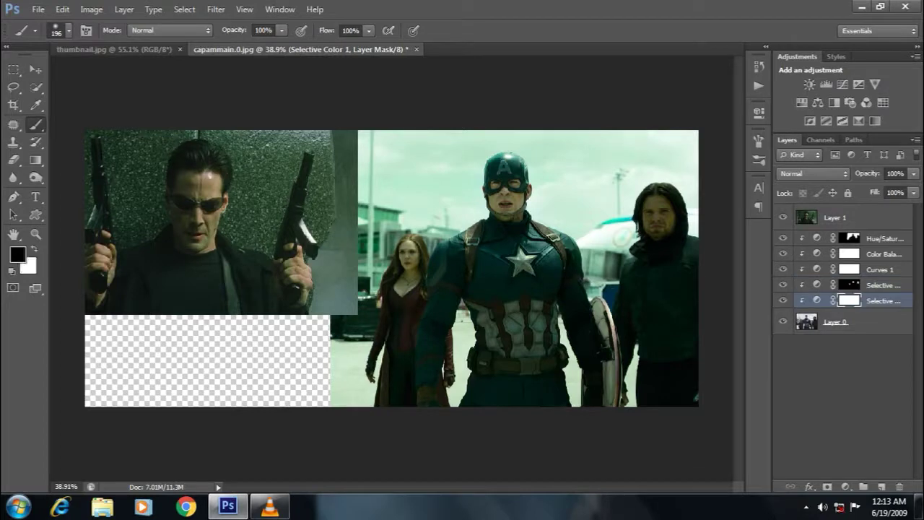
pyautogui.click(659, 217)
pyautogui.click(660, 214)
pyautogui.scroll(2, 462, 216)
pyautogui.press('v')
pyautogui.scroll(1, 462, 289)
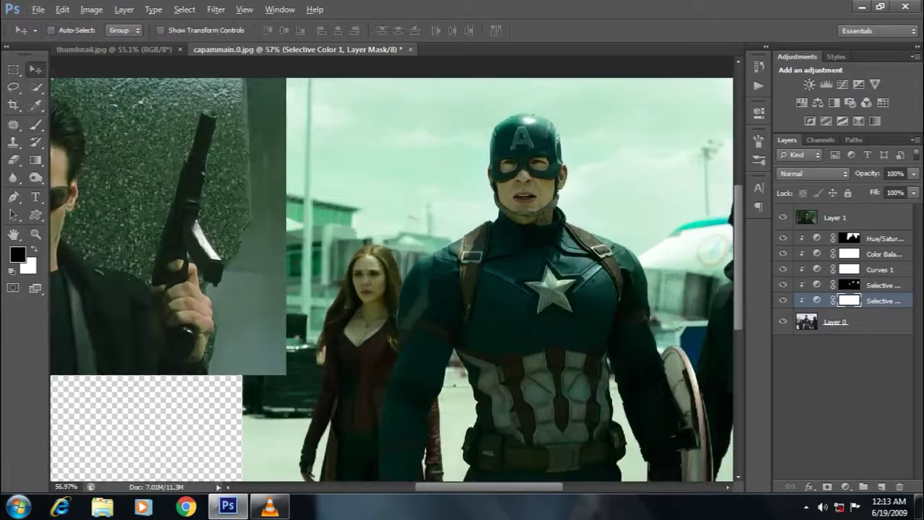
pyautogui.hotkey('ctrl', '0')
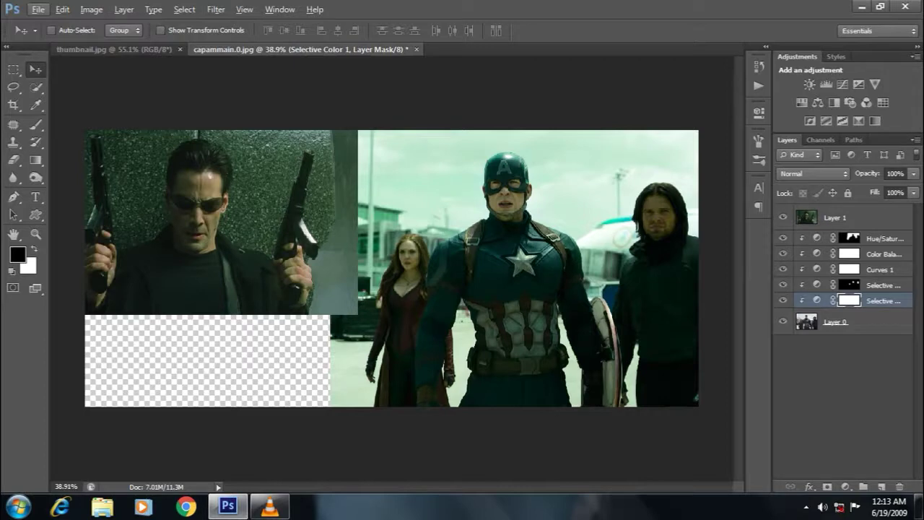
# Step: Reopen Selective Color 2 and add a touch of magenta (+1) to its Whites
pyautogui.doubleClick(849, 285)
pyautogui.click(657, 162)
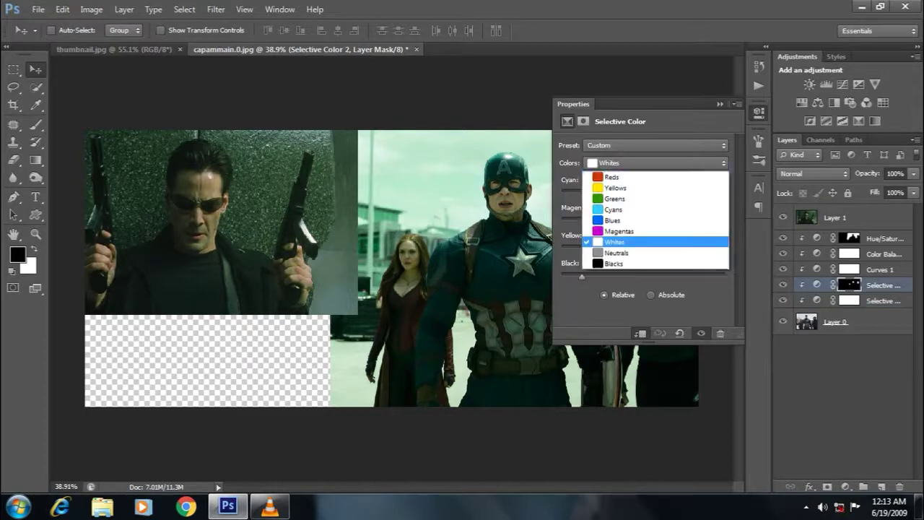
pyautogui.click(614, 239)
pyautogui.moveTo(623, 223); pyautogui.dragTo(646, 222)
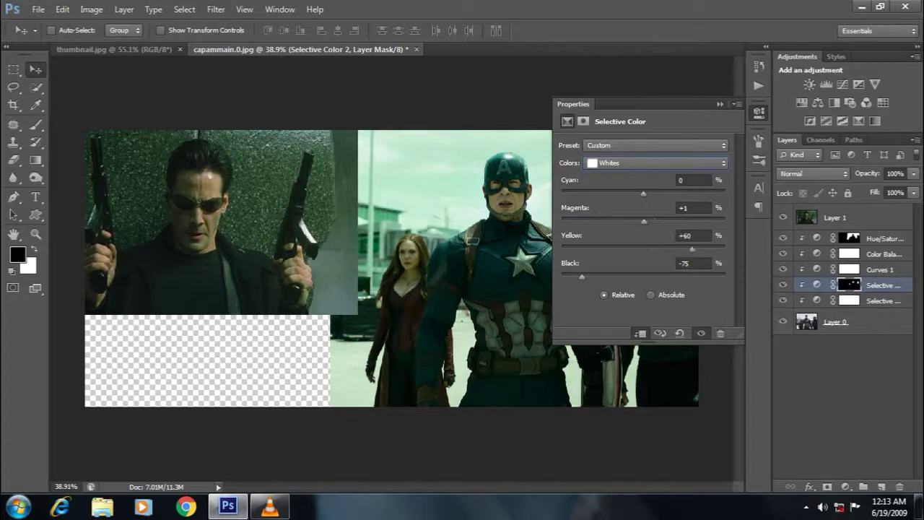
# Step: Switch Selective Color 2 to Neutrals and shift their magenta amount
pyautogui.click(650, 163)
pyautogui.press('Escape')
pyautogui.click(650, 163)
pyautogui.click(636, 254)
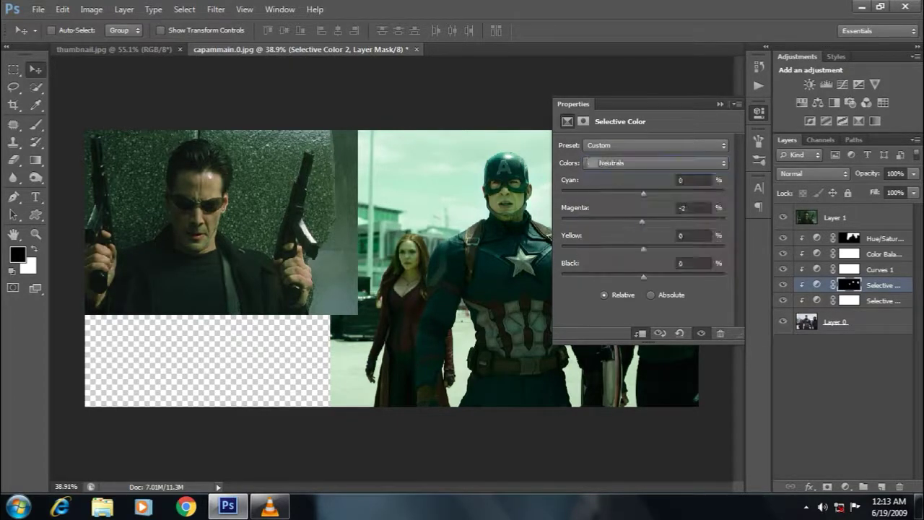
pyautogui.moveTo(642, 221)
pyautogui.mouseDown()
pyautogui.moveTo(657, 221)
pyautogui.moveTo(642, 221)
pyautogui.mouseUp()
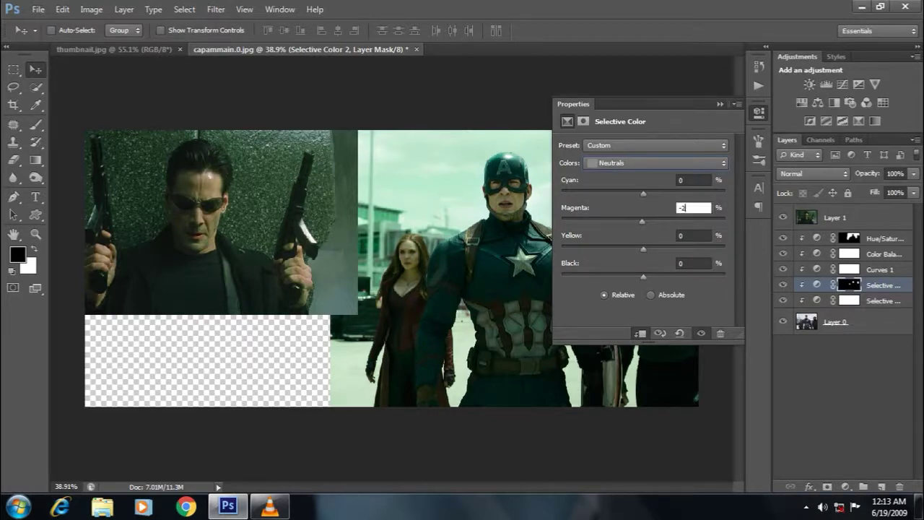
pyautogui.click(720, 104)
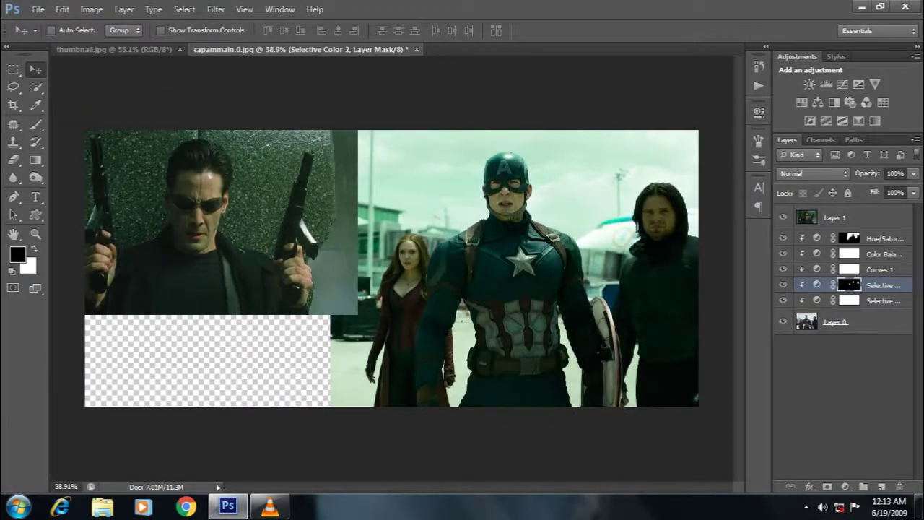
# Step: Set Color Balance 1 Midtones Cyan–Red to -2 and nudge Yellow–Blue
pyautogui.hotkey('alt', ']')
pyautogui.hotkey('alt', ']')
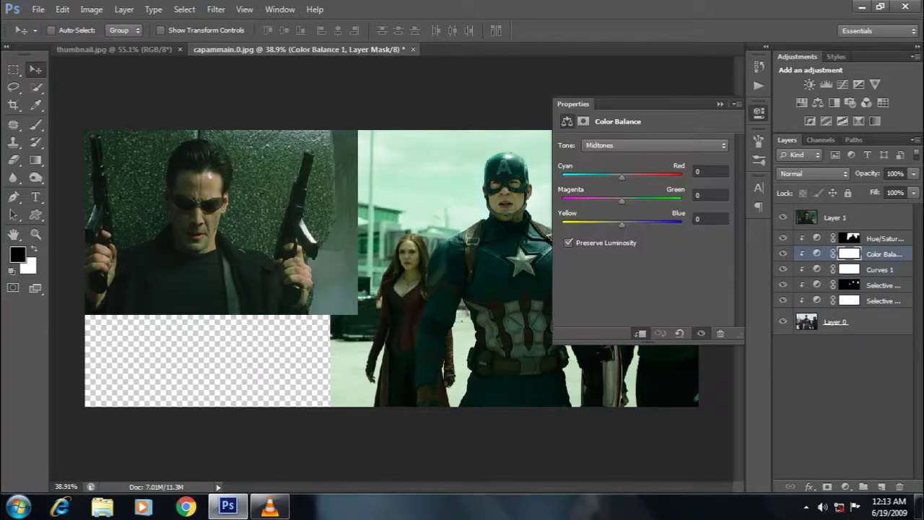
pyautogui.hotkey('shift', 'Return')
pyautogui.press('Down')
pyautogui.press('Down')
pyautogui.press('Down')
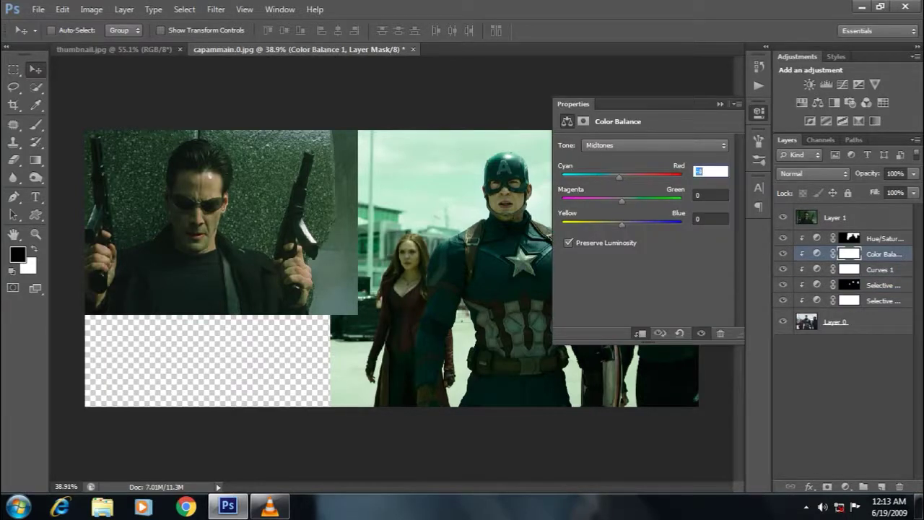
pyautogui.write('0')
pyautogui.press('Down')
pyautogui.press('Down')
pyautogui.press('Tab')
pyautogui.press('Tab')
pyautogui.press('Up')
pyautogui.press('Up')
pyautogui.press('Up')
pyautogui.press('Up')
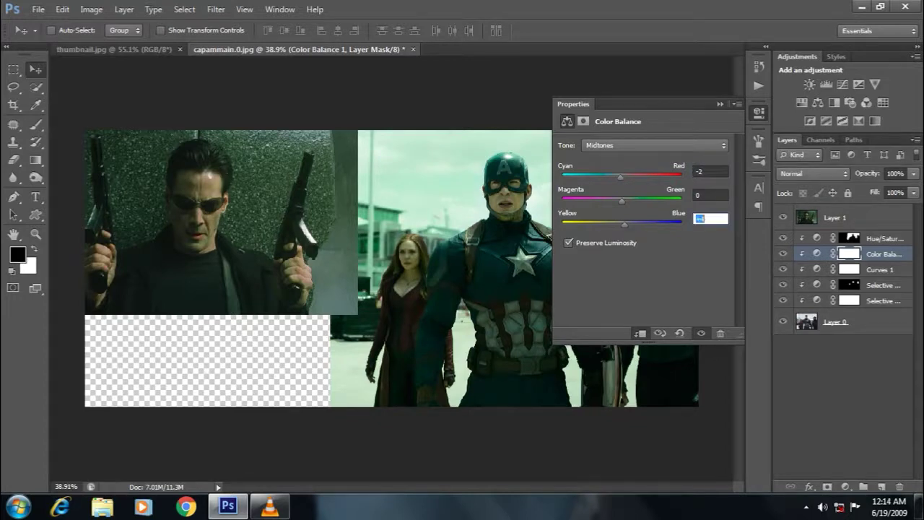
pyautogui.press('Down')
pyautogui.press('Down')
pyautogui.press('Down')
pyautogui.press('Down')
pyautogui.press('Down')
pyautogui.press('Down')
pyautogui.press('Down')
pyautogui.press('Up')
pyautogui.press('Up')
# Step: Adjust Color Balance Shadows and Highlights: Highlights Cyan–Red 0, Magenta–Green +2, Yellow–Blue +15
pyautogui.click(653, 145)
pyautogui.click(636, 159)
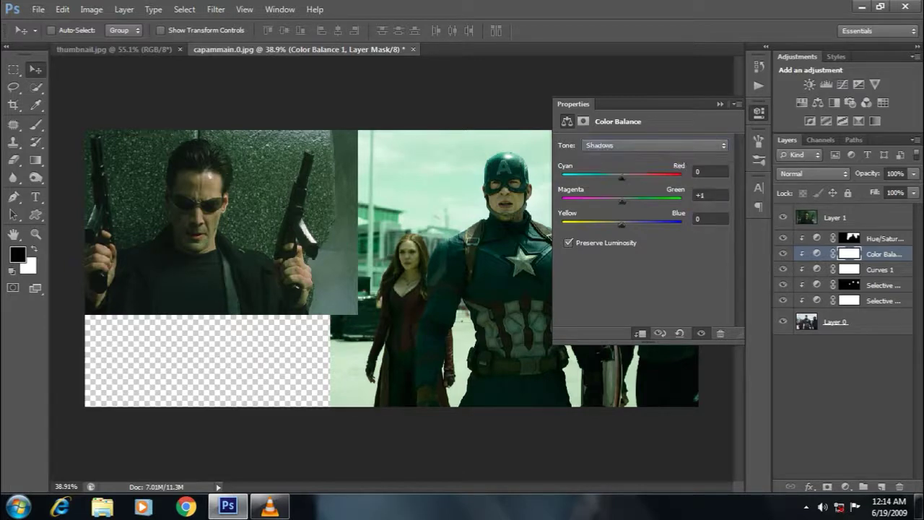
pyautogui.press('Down')
pyautogui.press('Down')
pyautogui.press('Down')
pyautogui.press('Down')
pyautogui.press('Down')
pyautogui.press('Down')
pyautogui.press('Down')
pyautogui.press('Down')
pyautogui.press('Down')
pyautogui.press('Down')
pyautogui.press('Down')
pyautogui.press('Down')
pyautogui.press('Down')
pyautogui.press('Down')
pyautogui.press('Up')
pyautogui.press('Up')
pyautogui.press('Up')
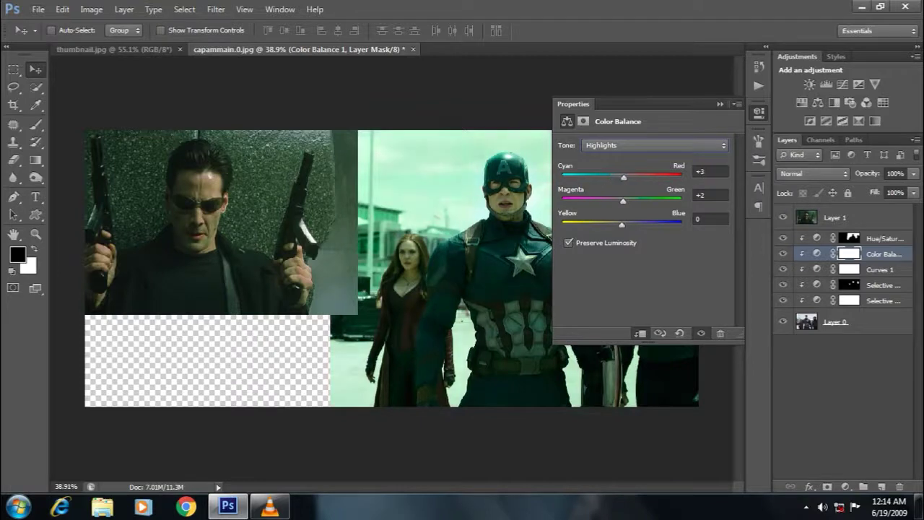
pyautogui.press('Down')
pyautogui.press('Down')
pyautogui.press('Down')
pyautogui.write('0')
pyautogui.press('Tab')
pyautogui.press('Tab')
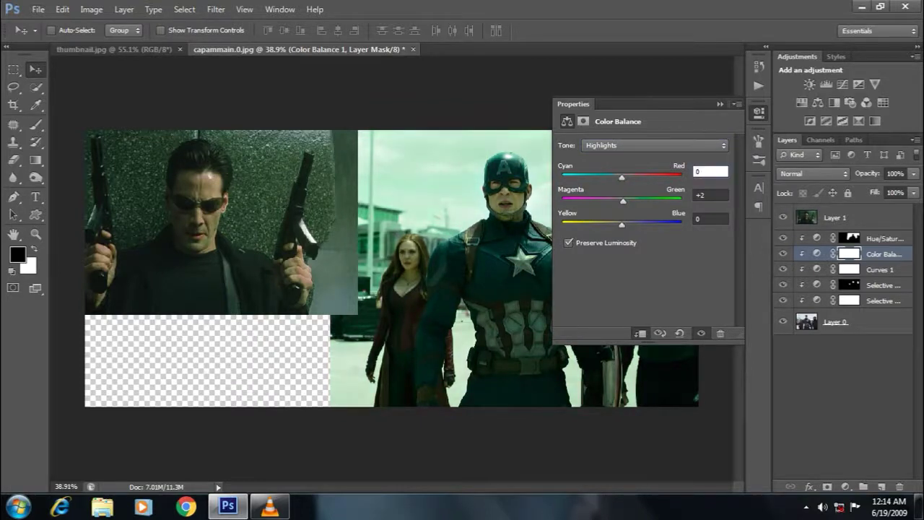
pyautogui.write('-15')
pyautogui.press('Tab')
pyautogui.write('15')
pyautogui.press('Return')
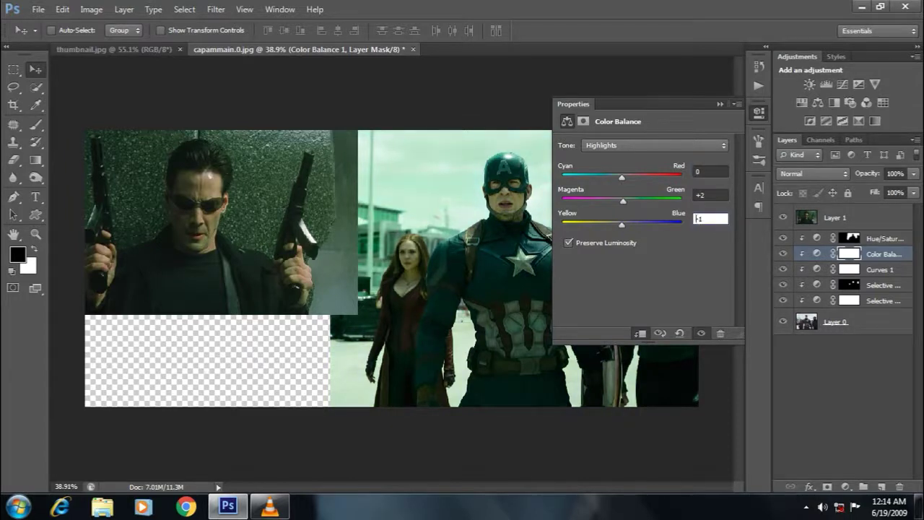
pyautogui.click(720, 104)
pyautogui.scroll(3, 390, 267)
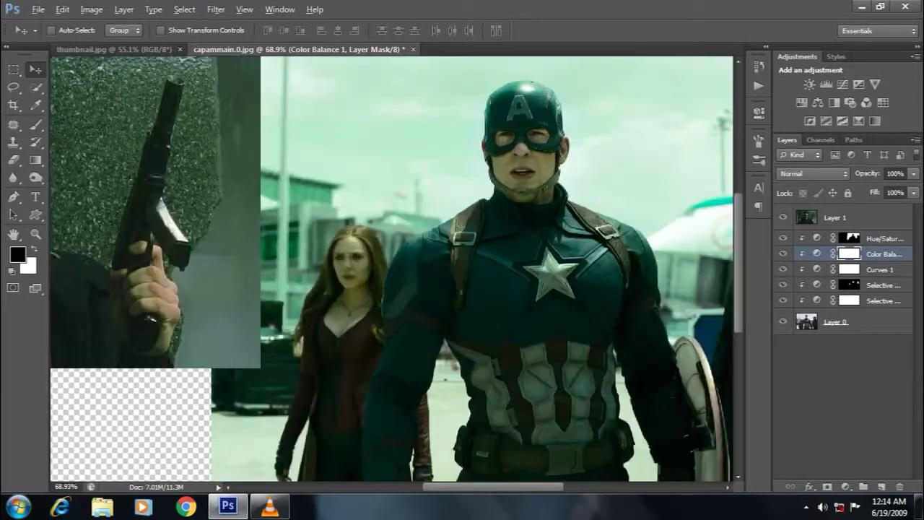
pyautogui.scroll(-2, 390, 268)
pyautogui.hotkey('alt', ']')
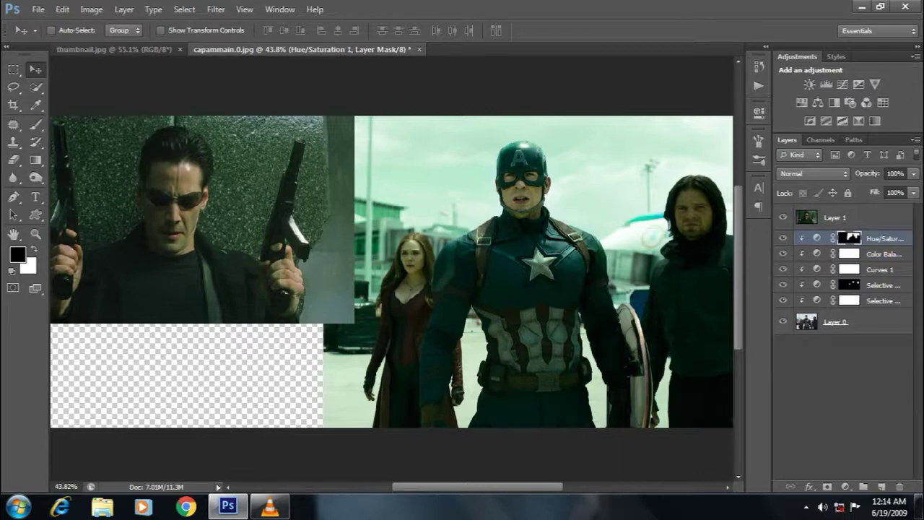
# Step: Duplicate Layer 0 and group the five adjustment layers with Layer 0 copy into Group 1
pyautogui.hotkey('alt', 'shift', '[')
pyautogui.hotkey('alt', 'shift', '[')
pyautogui.hotkey('alt', 'shift', '[')
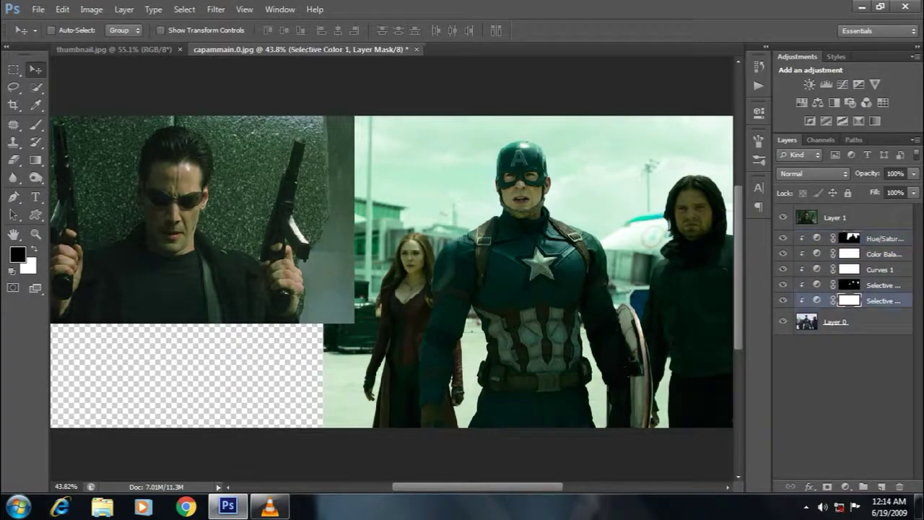
pyautogui.hotkey('alt', '[')
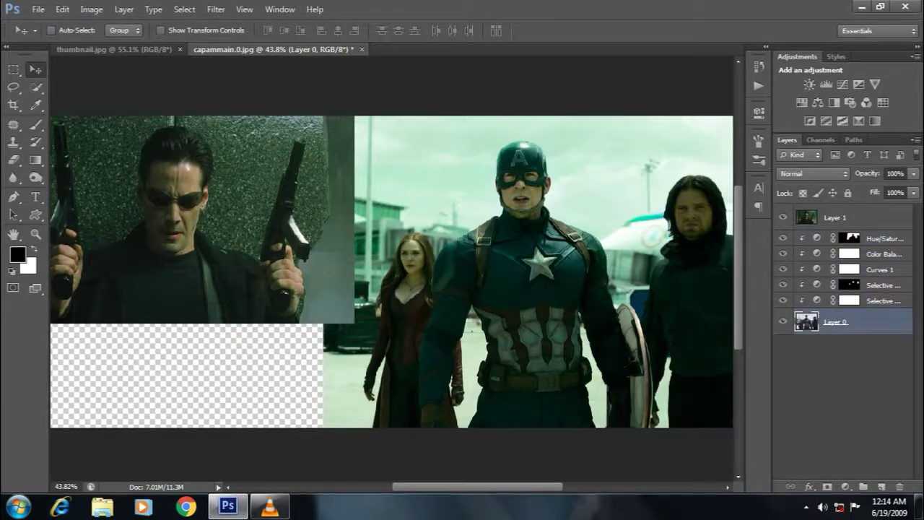
pyautogui.hotkey('ctrl', 'j')
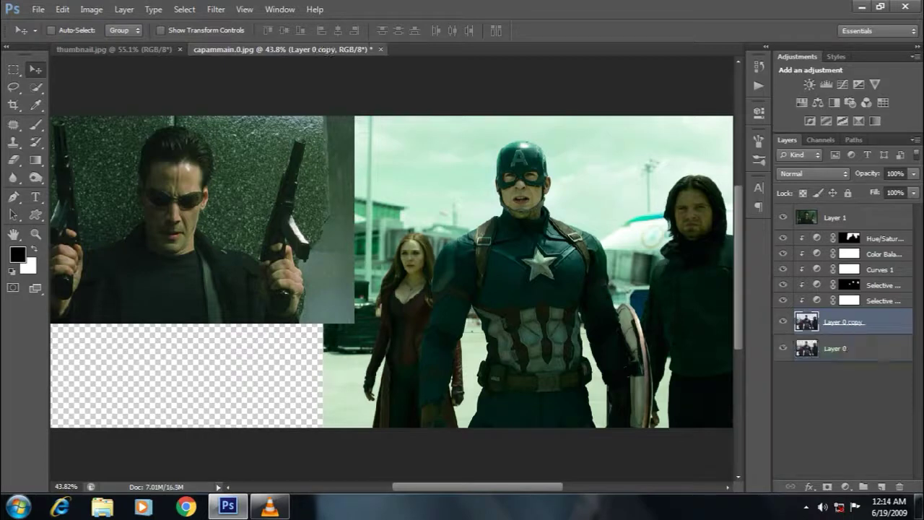
pyautogui.hotkey('alt', 'shift', ']')
pyautogui.hotkey('alt', 'shift', ']')
pyautogui.hotkey('alt', 'shift', ']')
pyautogui.hotkey('ctrl', 'g')
pyautogui.hotkey('ctrl', ',')
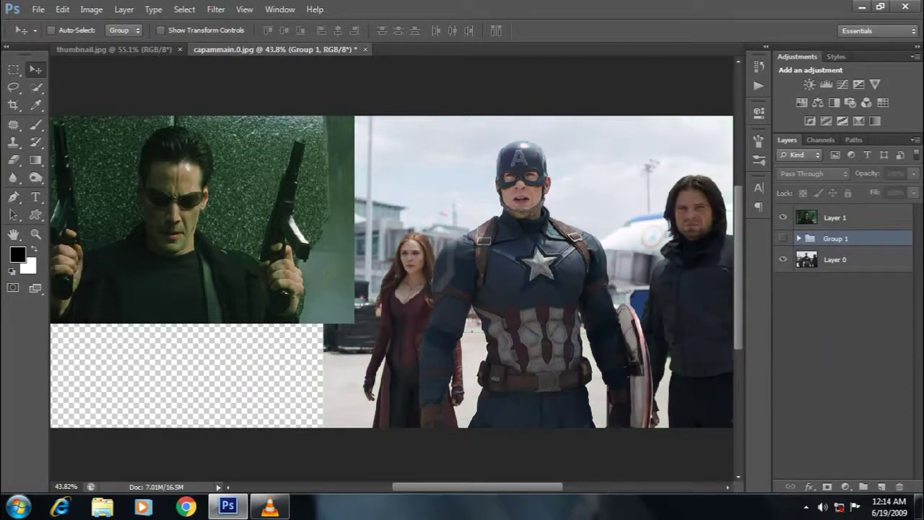
pyautogui.hotkey('ctrl', ',')
pyautogui.hotkey('ctrl', ',')
pyautogui.hotkey('ctrl', ',')
pyautogui.scroll(-1, 391, 271)
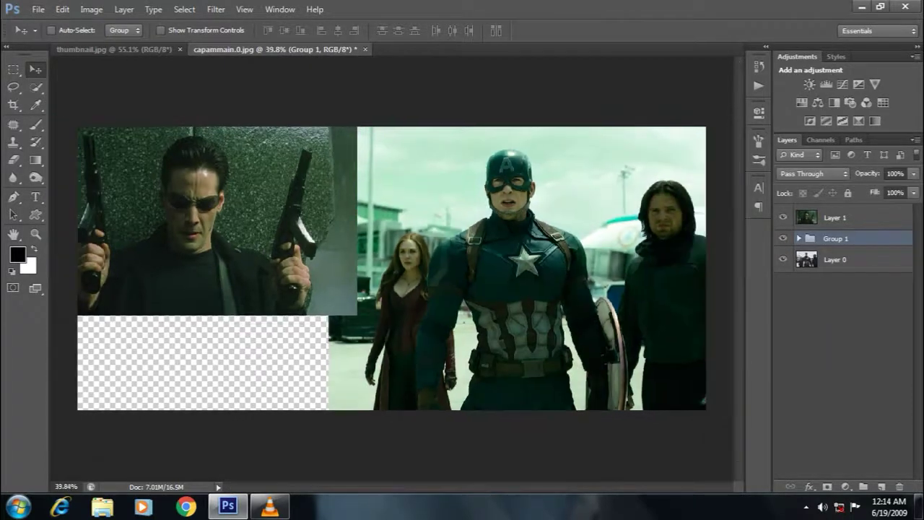
# Step: Hide the Matrix image on Layer 1 and crop the left side to the film frame
pyautogui.click(783, 218)
pyautogui.click(13, 105)
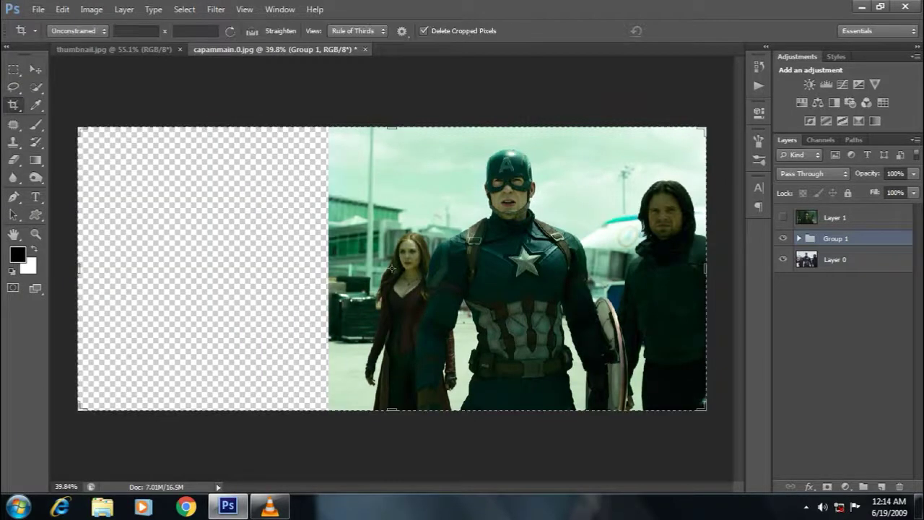
pyautogui.moveTo(78, 268)
pyautogui.mouseDown()
pyautogui.moveTo(212, 238)
pyautogui.moveTo(200, 242)
pyautogui.mouseUp()
pyautogui.press('Return')
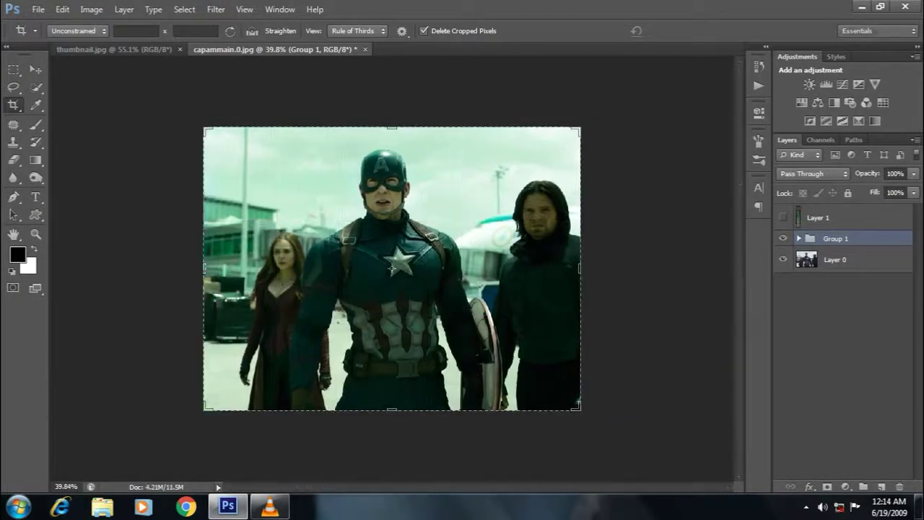